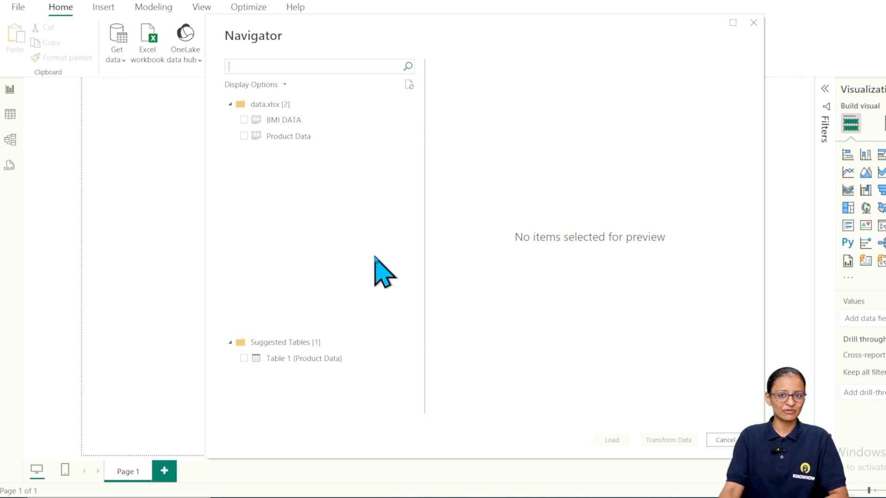
- Preview the BMI DATA sheet of data.xlsx, load it into the model, and display its rows in the table view
click(282, 121)
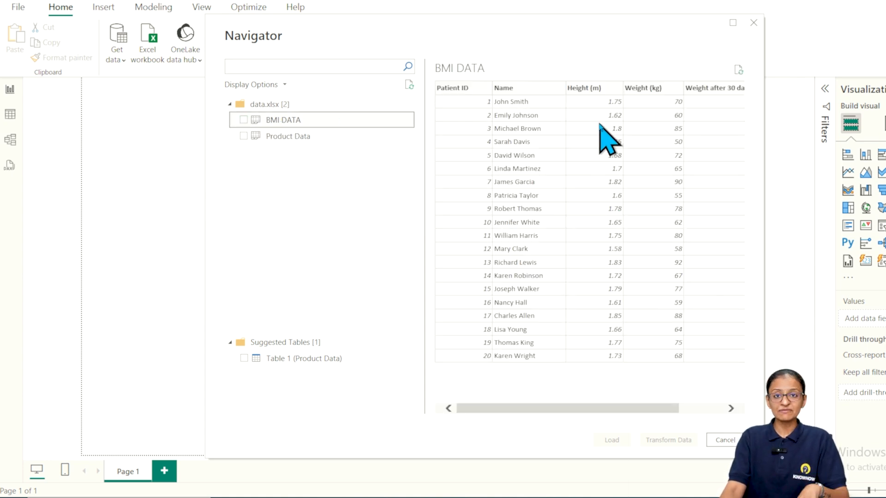
click(243, 120)
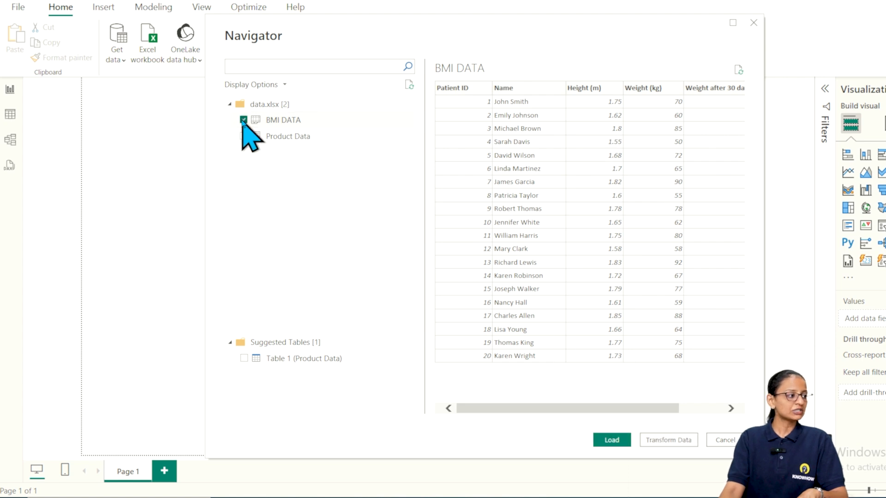
click(612, 440)
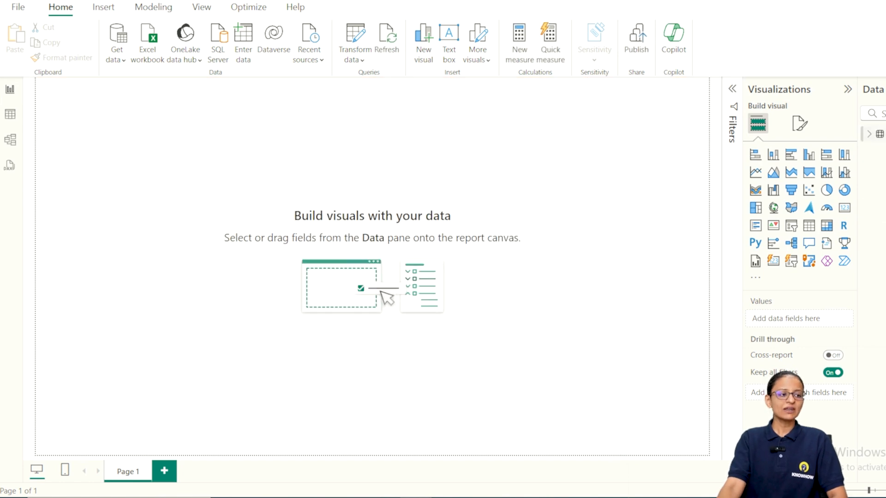
click(7, 116)
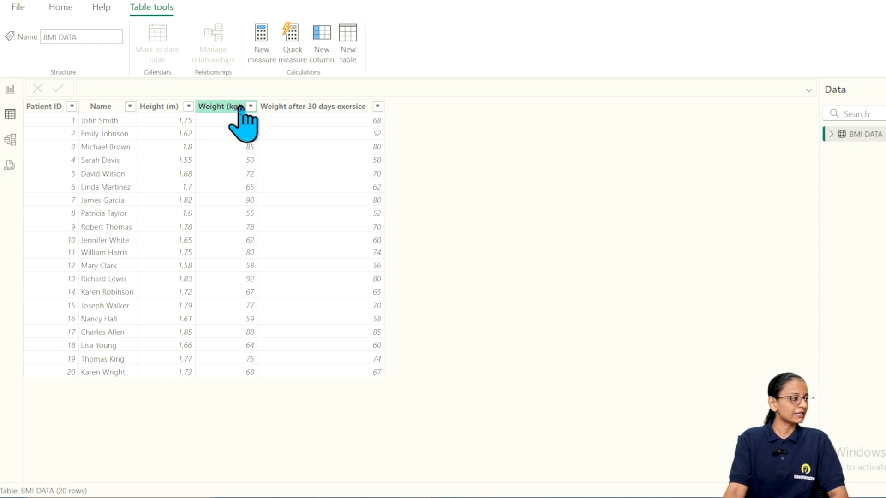
- Import the Product Data sheet from the data Excel workbook in the Python Data folder and open it for transformation in Power Query Editor
click(67, 7)
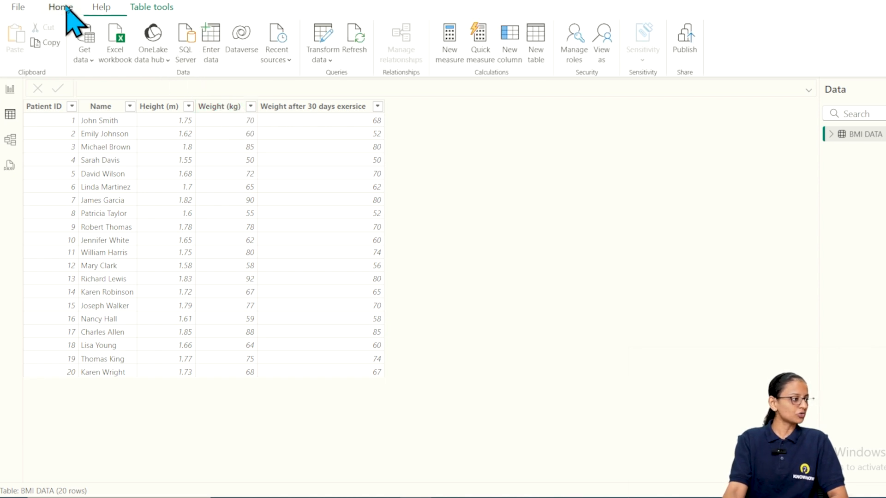
click(115, 43)
click(138, 161)
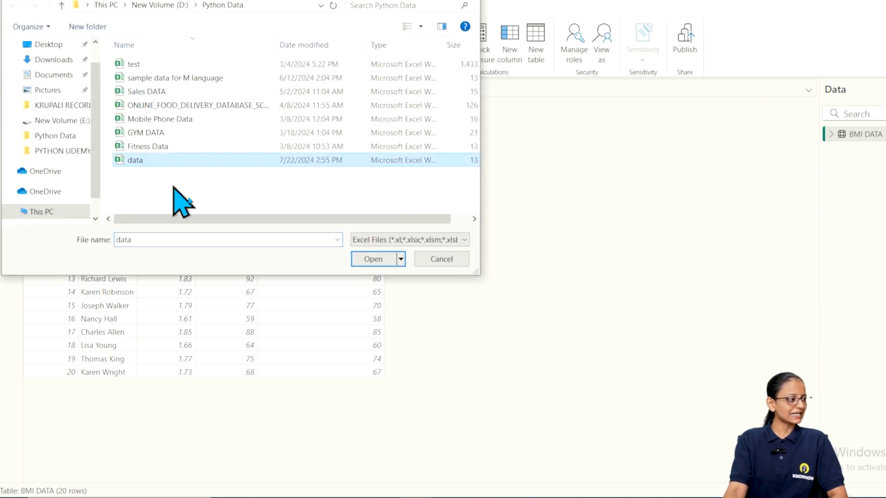
click(369, 260)
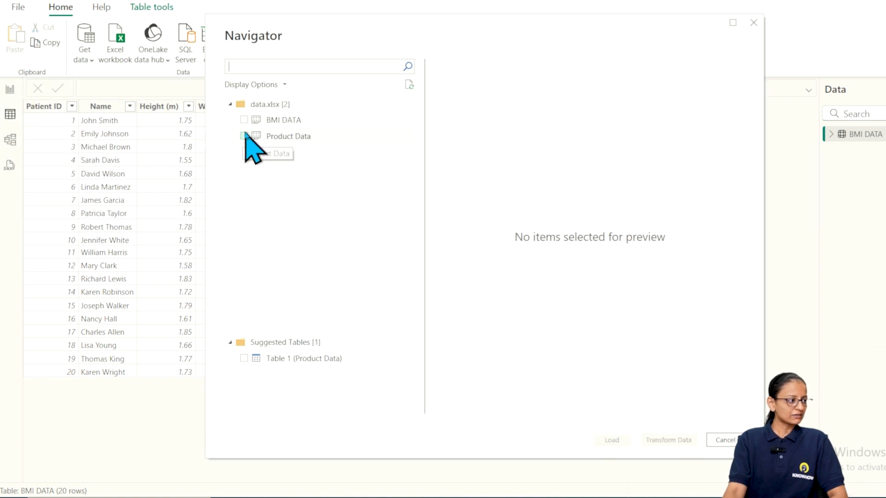
click(244, 136)
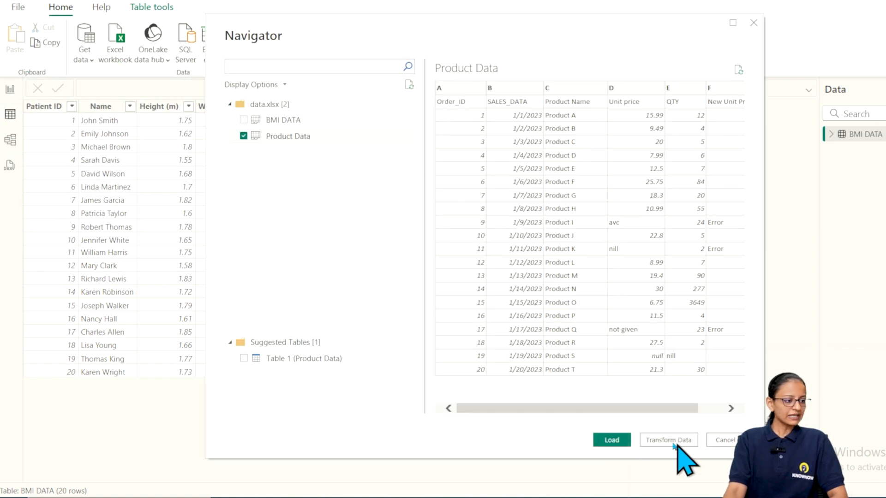
click(671, 440)
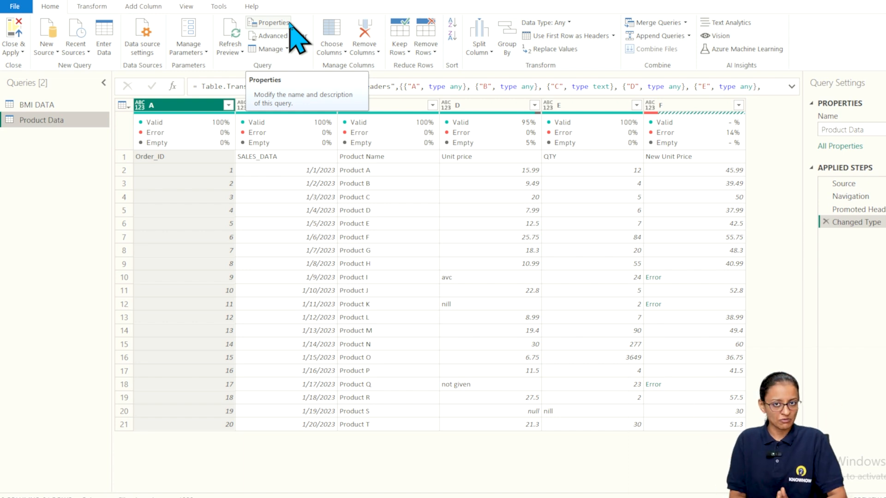
drag(283, 2, 342, 136)
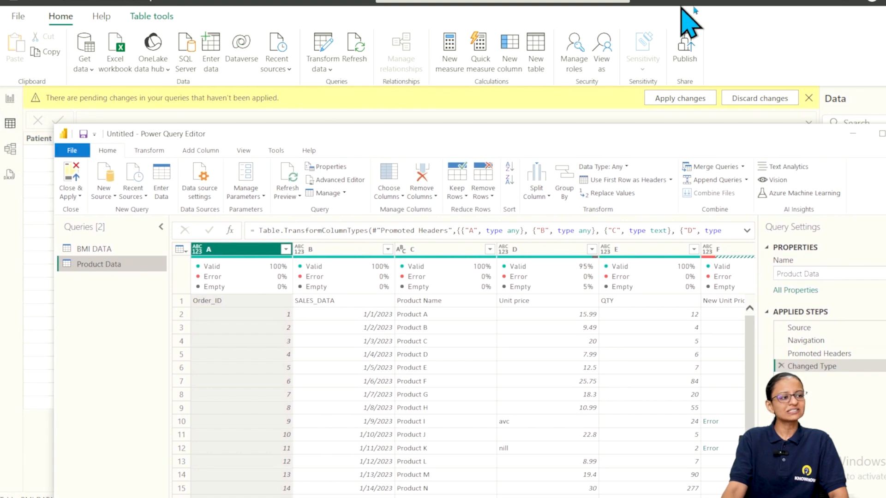
click(880, 134)
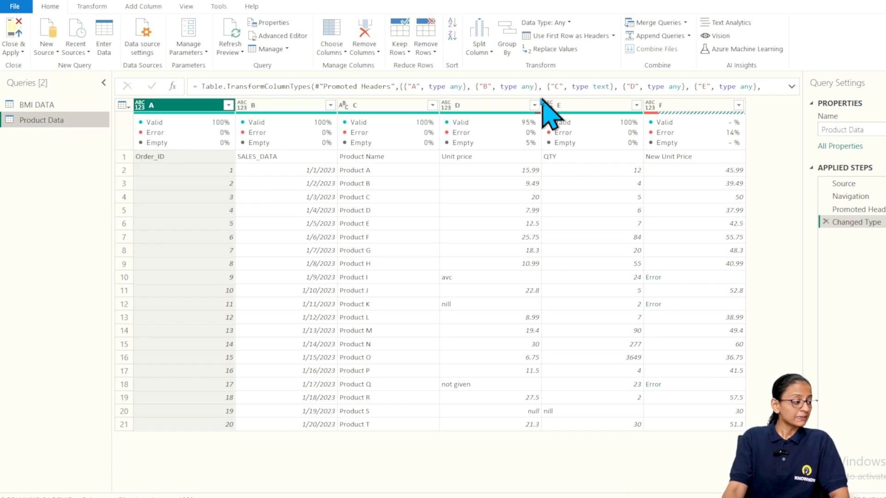
- Promote the first row of the Product Data query to column headers
click(174, 159)
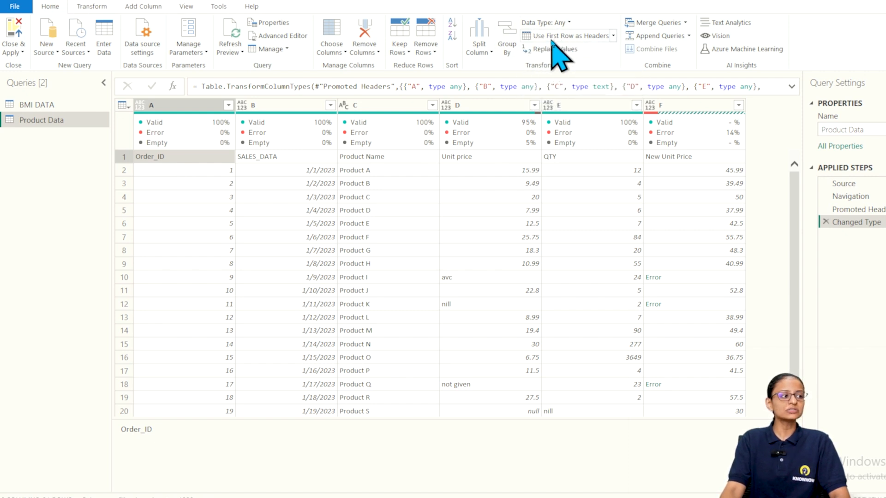
click(614, 36)
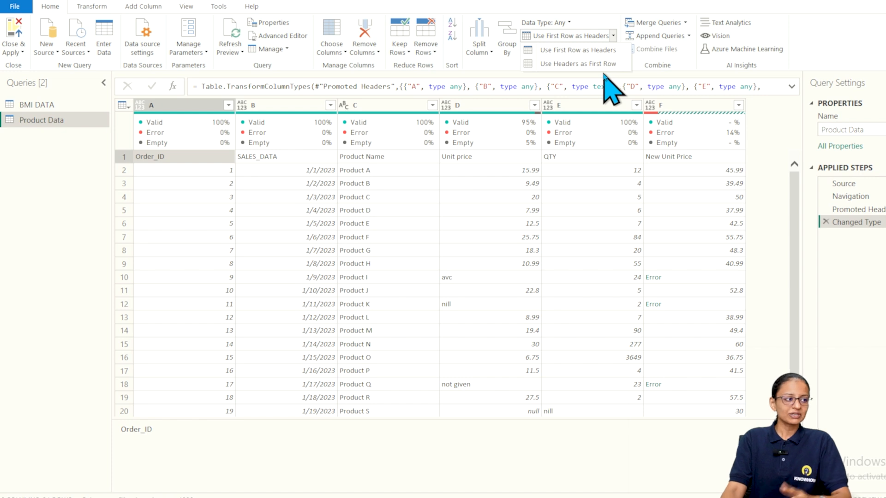
click(563, 50)
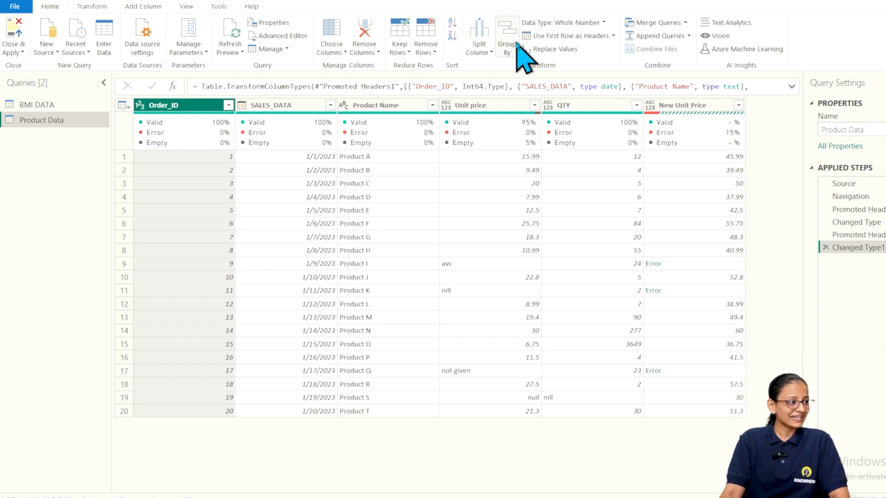
- Demote the Product Data headers into the first row, and promote that row back to column headers
click(614, 36)
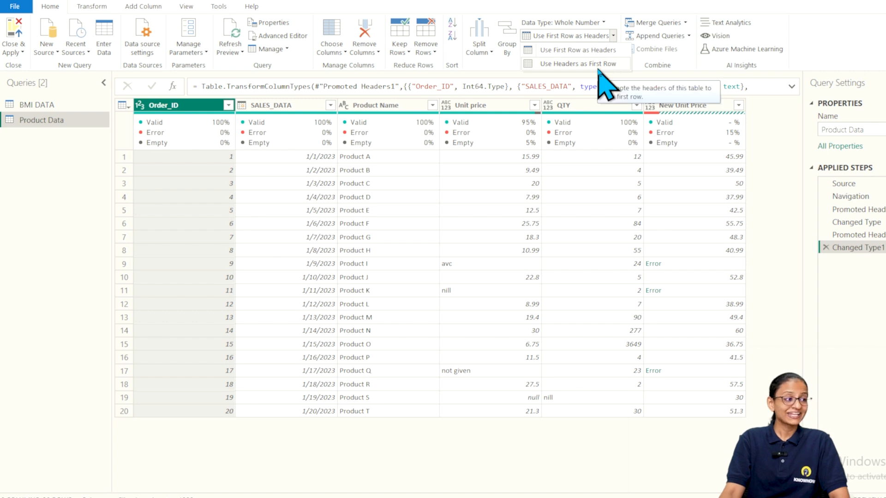
click(598, 67)
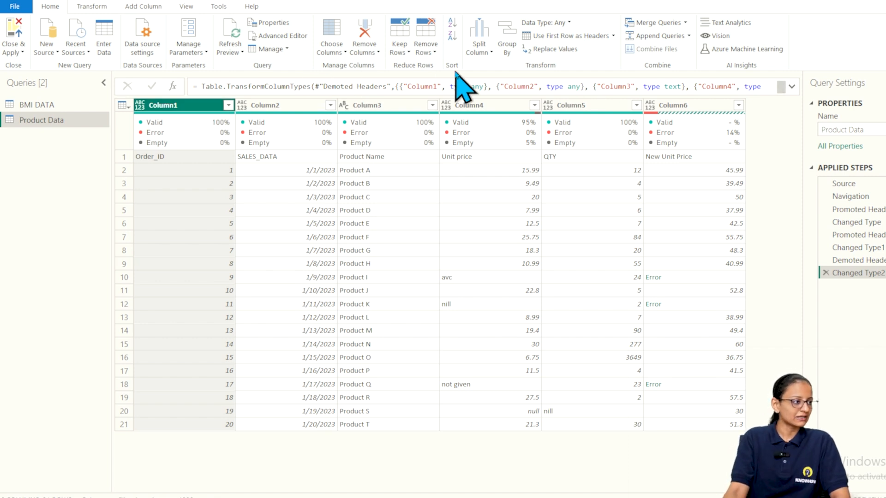
click(614, 36)
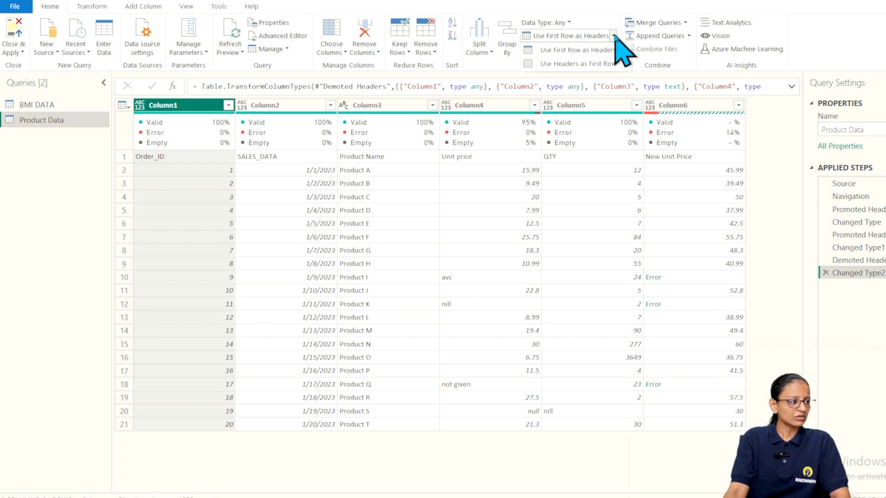
click(588, 51)
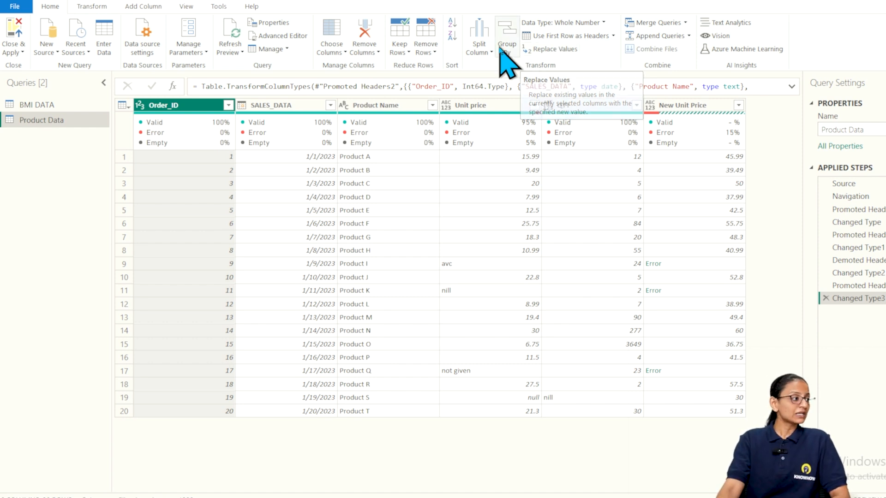
- Review the source-change options for data.xlsx, including file browsing and the available file types, and close the data source settings without changes
click(139, 46)
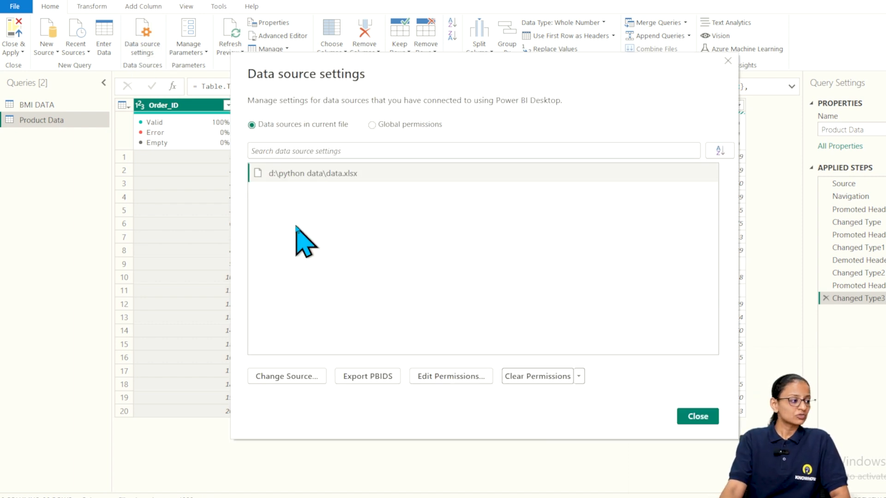
click(275, 378)
click(551, 237)
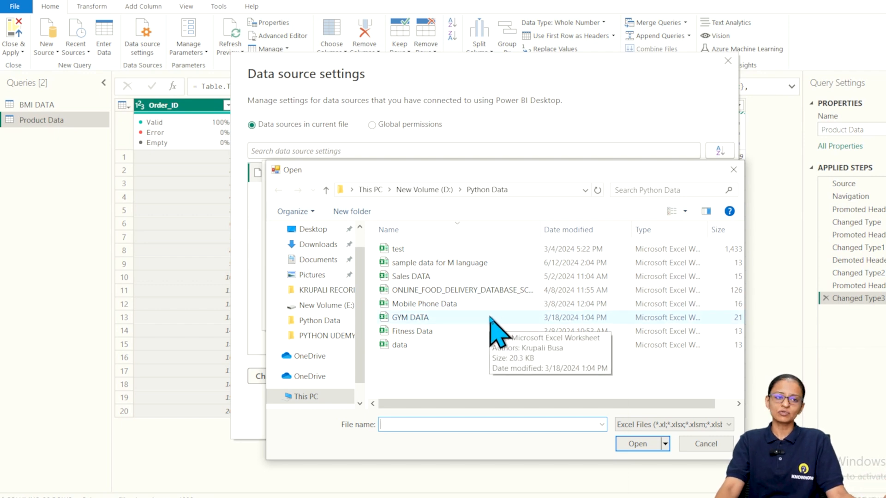
click(706, 443)
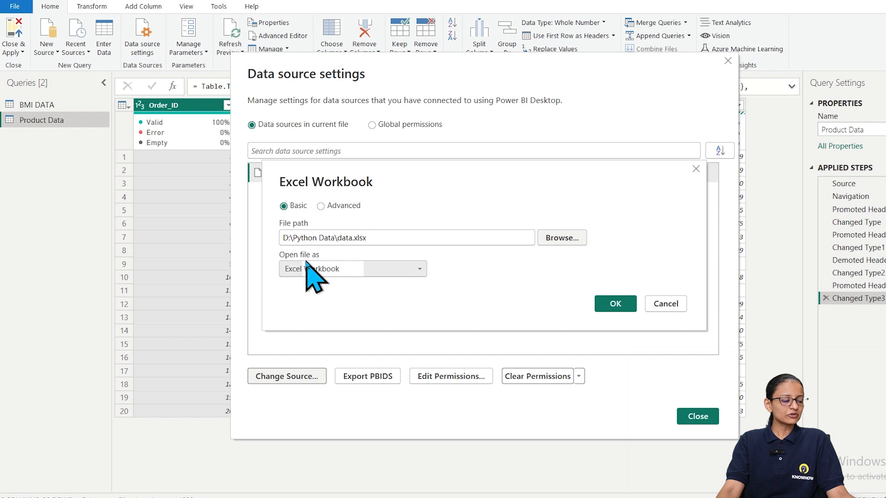
click(373, 273)
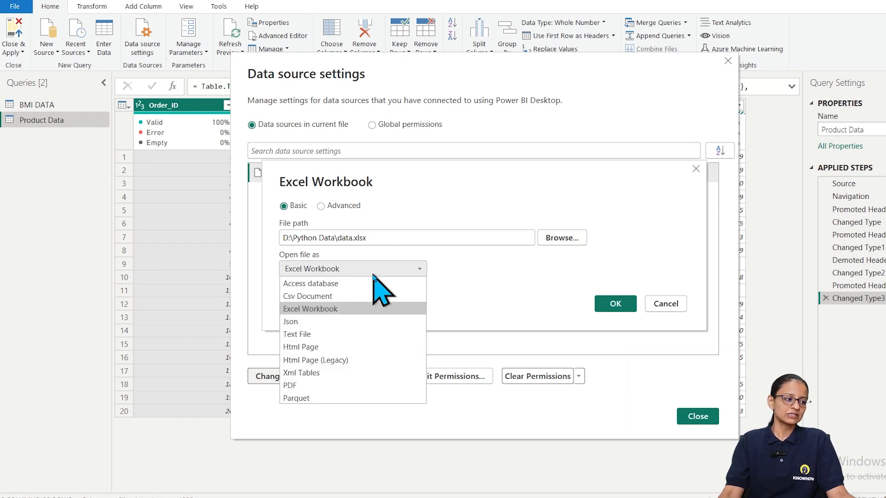
click(505, 317)
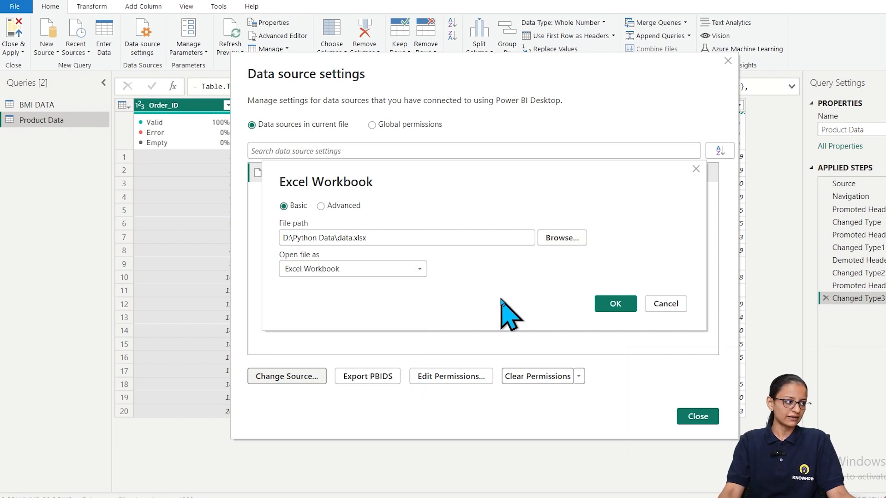
click(665, 305)
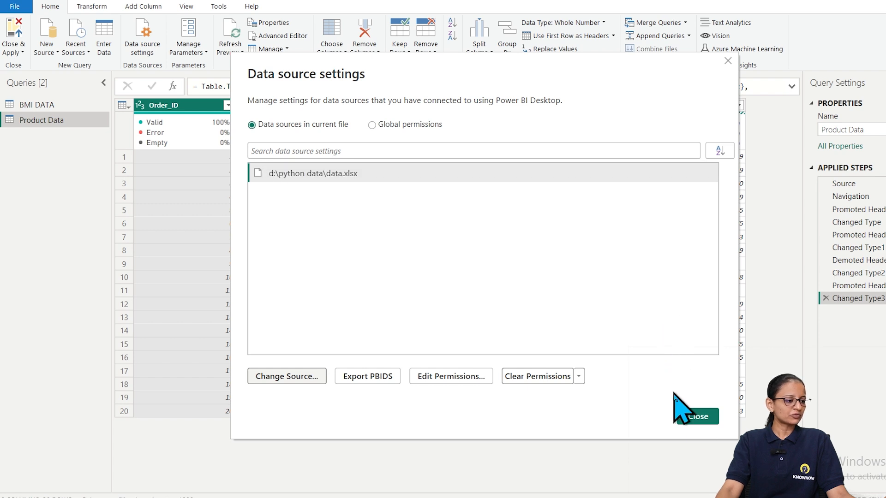
click(696, 417)
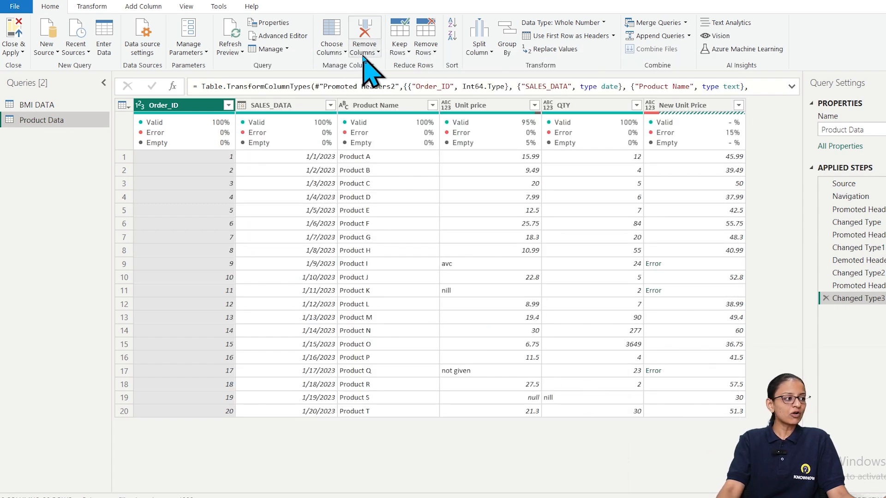
- Keep only the Order_ID column of Product Data, and delete the resulting Removed Other Columns step
click(333, 41)
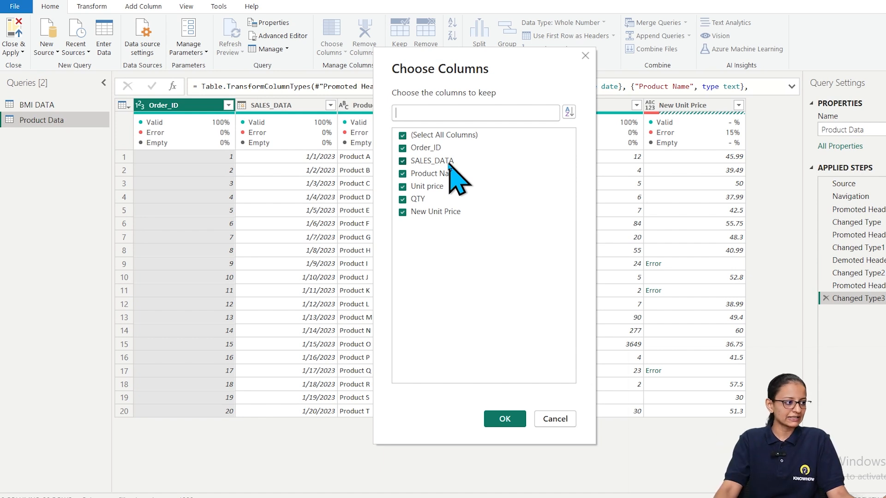
click(402, 135)
click(402, 148)
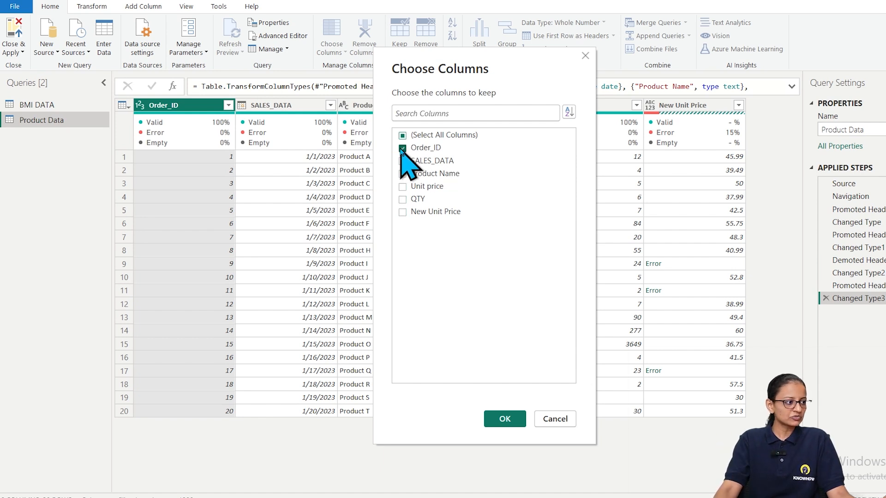
click(506, 426)
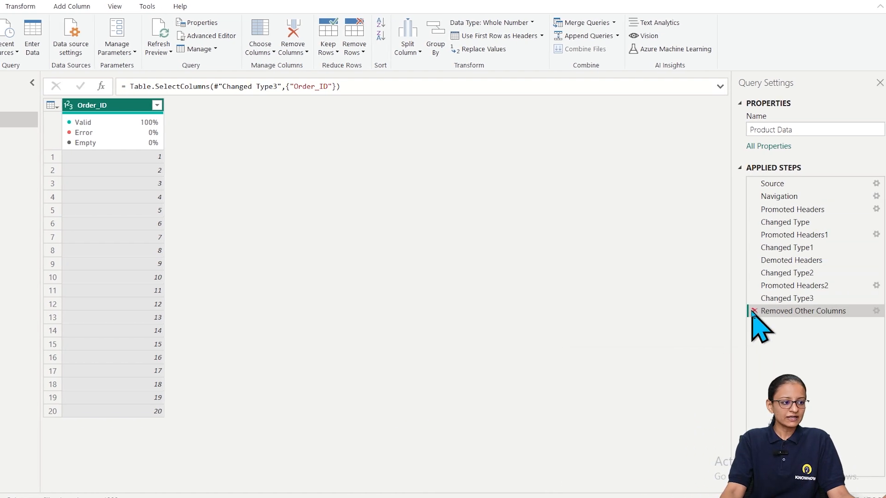
click(755, 311)
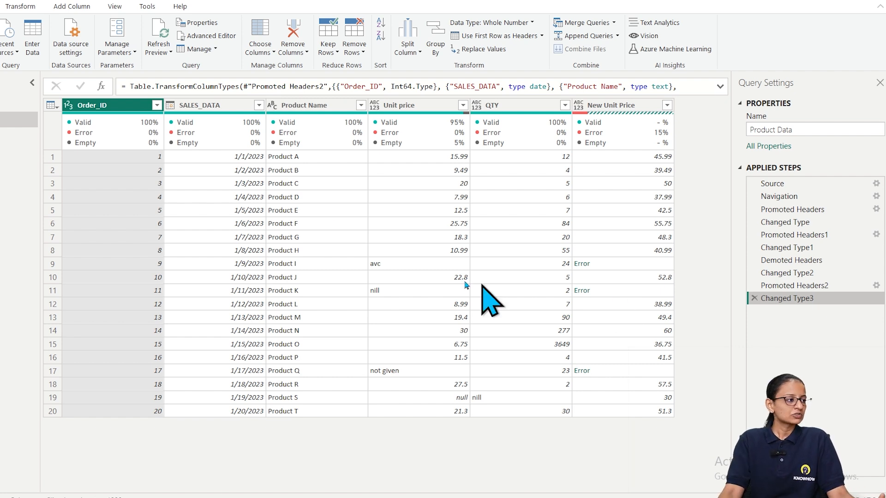
click(626, 106)
right_click(628, 108)
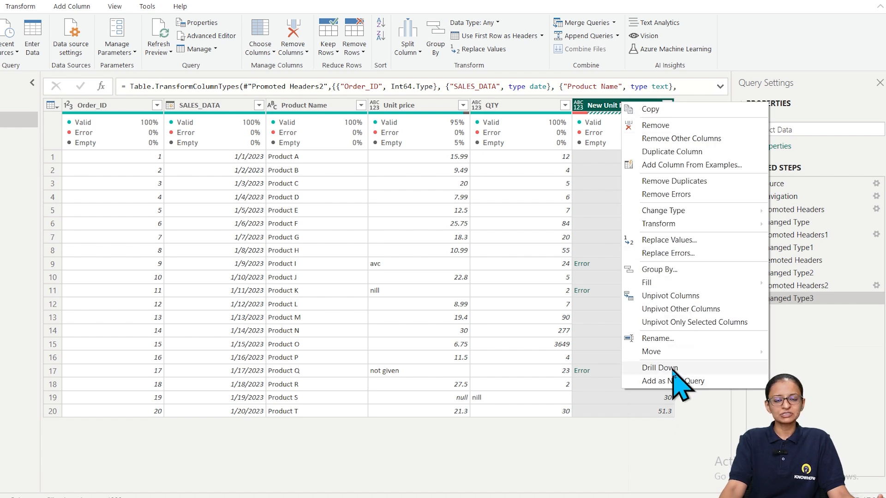
click(21, 315)
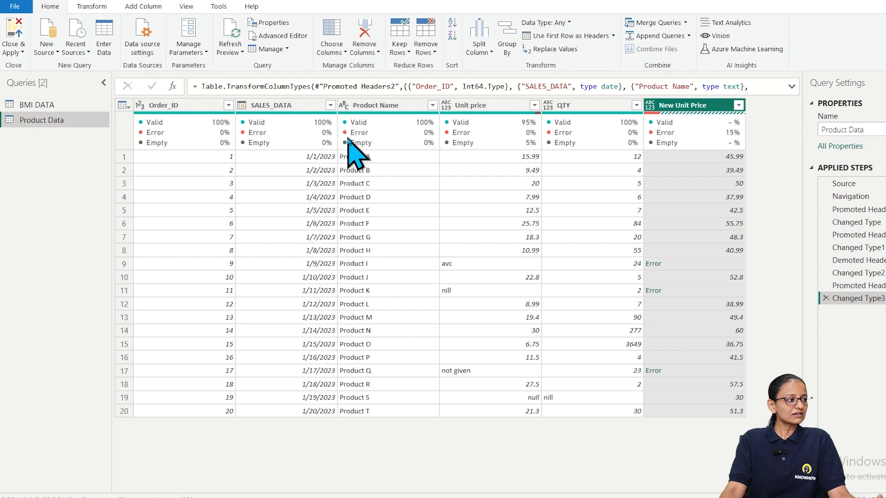
- Refresh the preview of the Product Data query
mouse_move(349, 138)
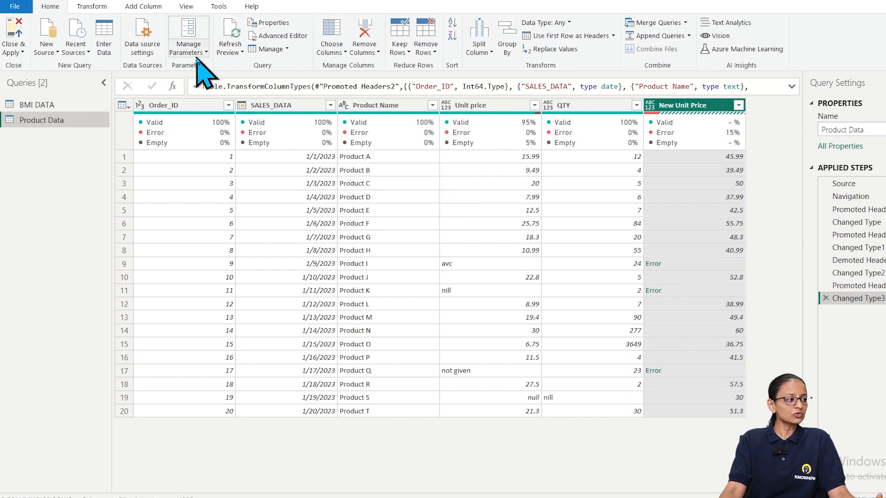
click(233, 52)
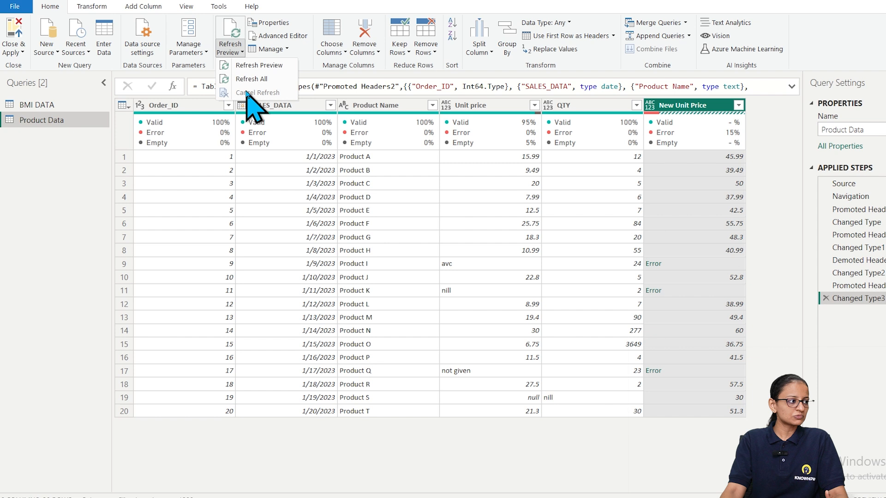
click(259, 67)
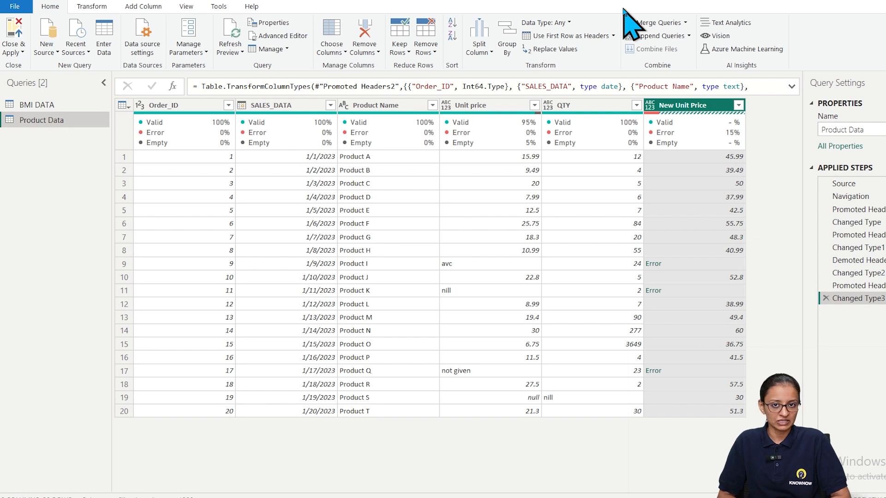
- Apply the query changes to the data model, close the query editor, and dismiss the load report
click(14, 52)
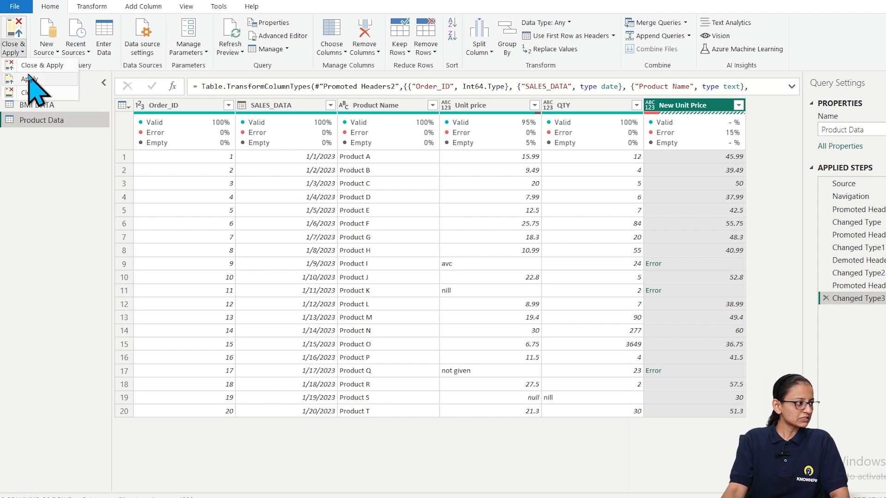
click(36, 64)
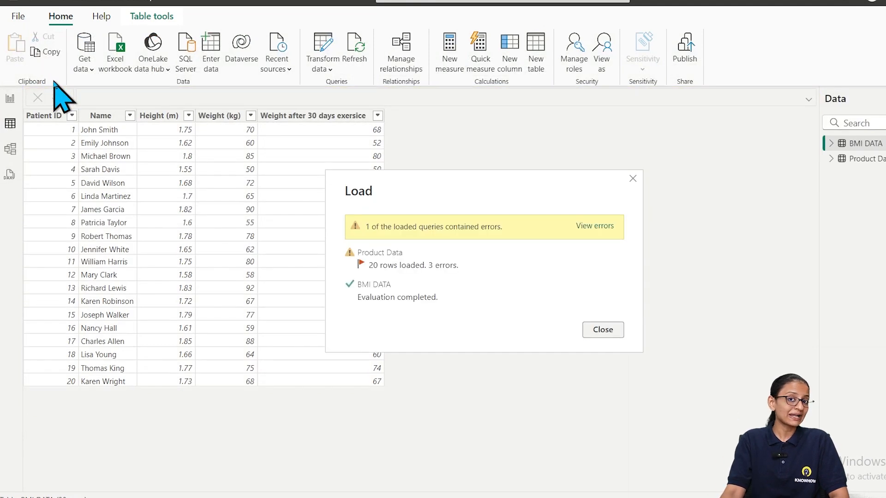
click(600, 330)
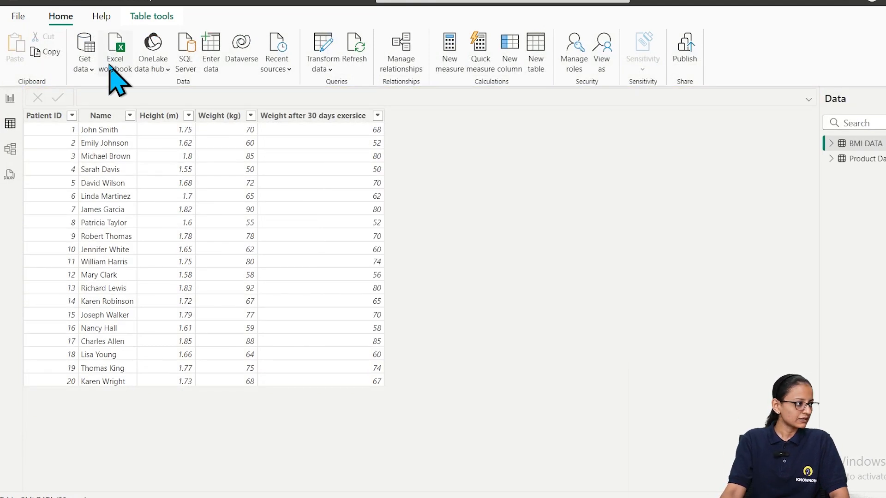
- Bring order_detail and customerTable from the ONLINE_FOOD_DELIVERY_DATABASE_SCHEMA workbook into the query editor for transformation, and refresh the customerTable preview
click(115, 60)
click(134, 114)
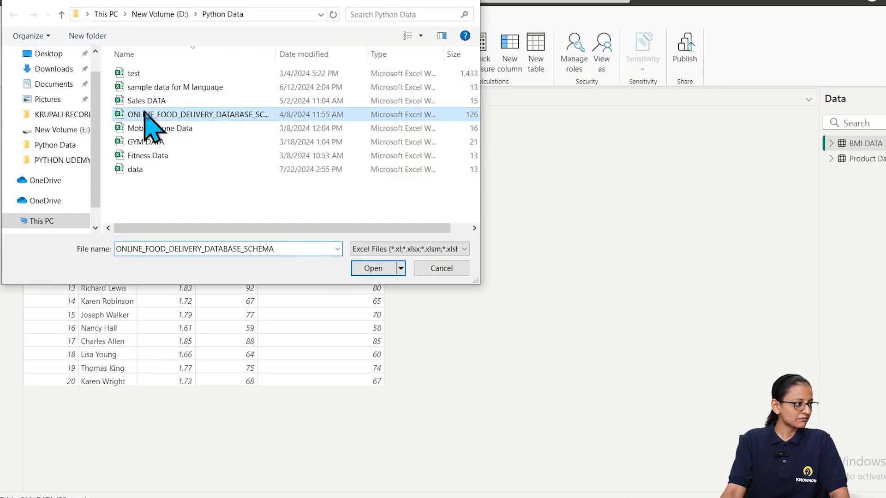
click(374, 270)
click(245, 224)
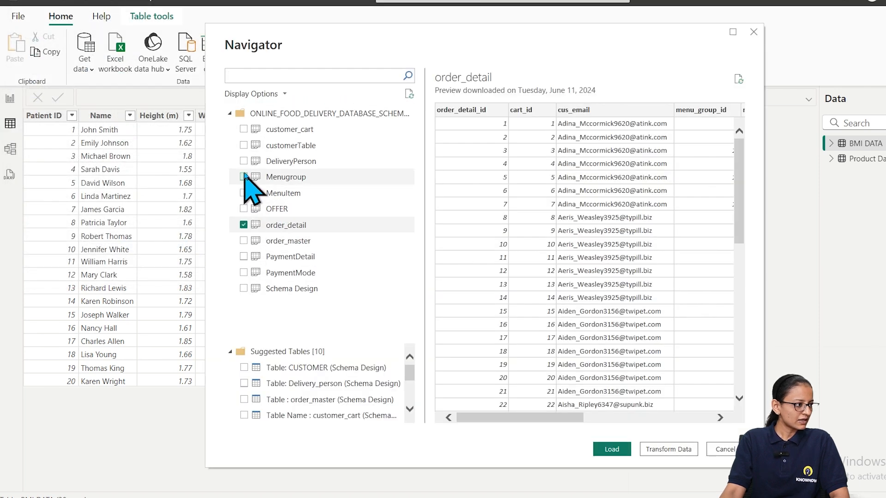
click(244, 146)
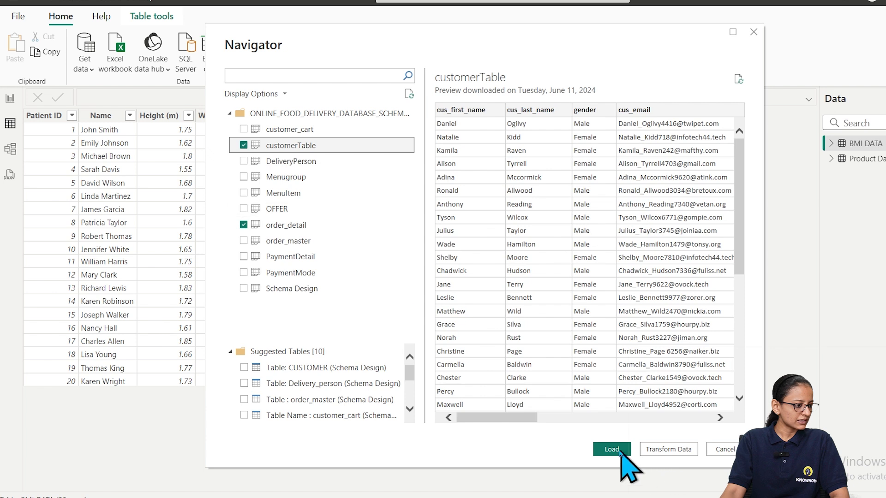
click(652, 449)
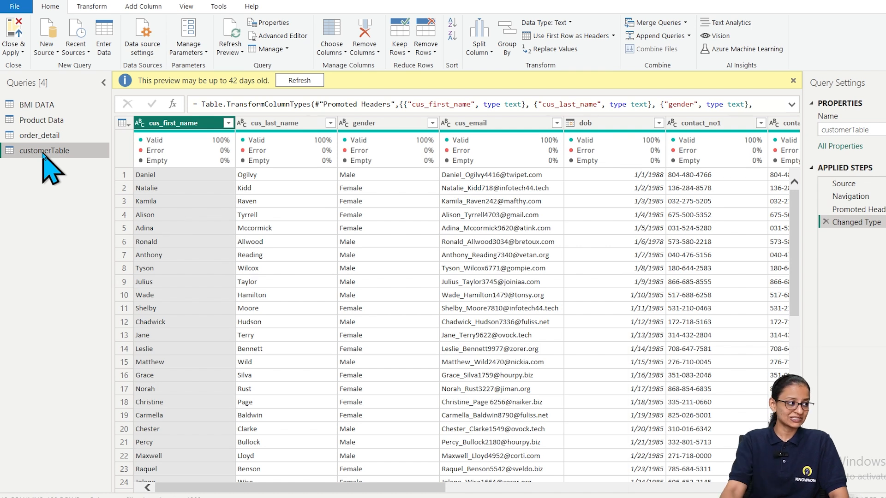
click(297, 80)
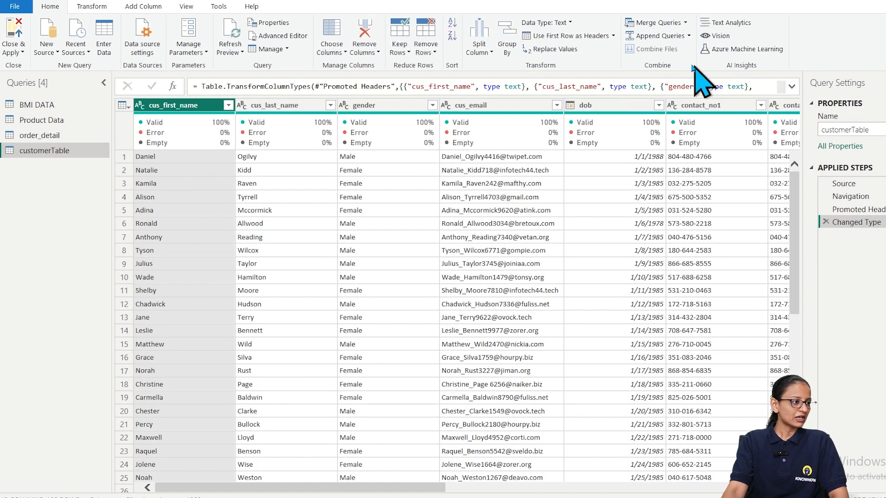
- Set up a merge as a new query between customerTable and order_detail, matching both tables on cus_email
click(651, 23)
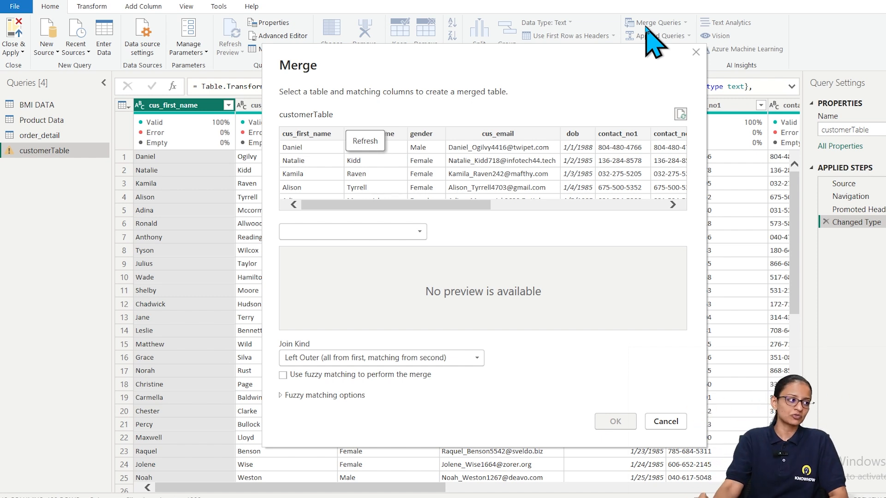
click(696, 52)
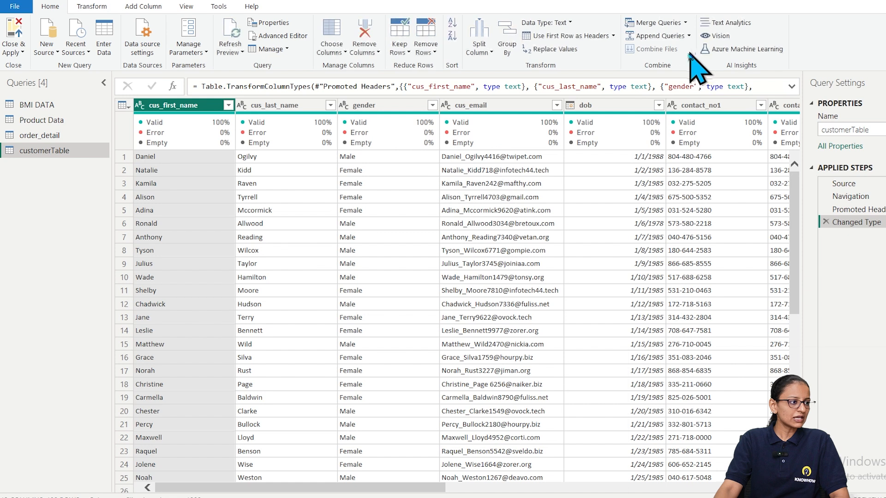
click(687, 23)
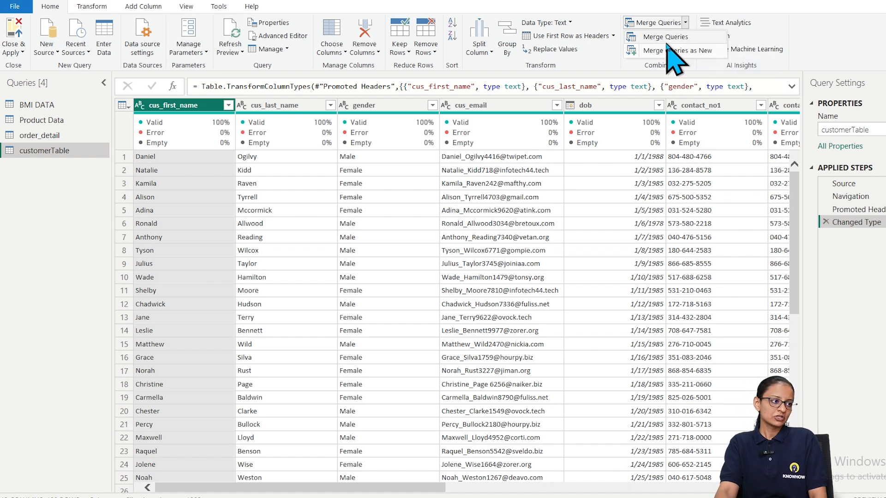
click(669, 51)
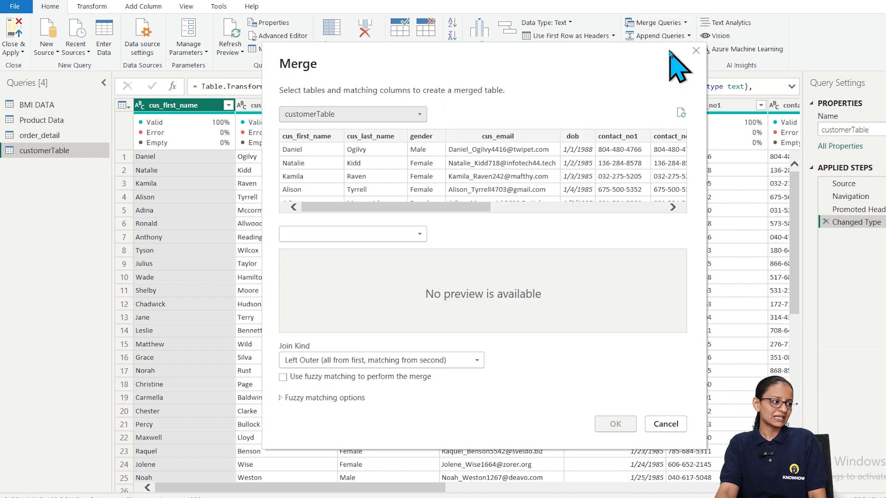
click(341, 235)
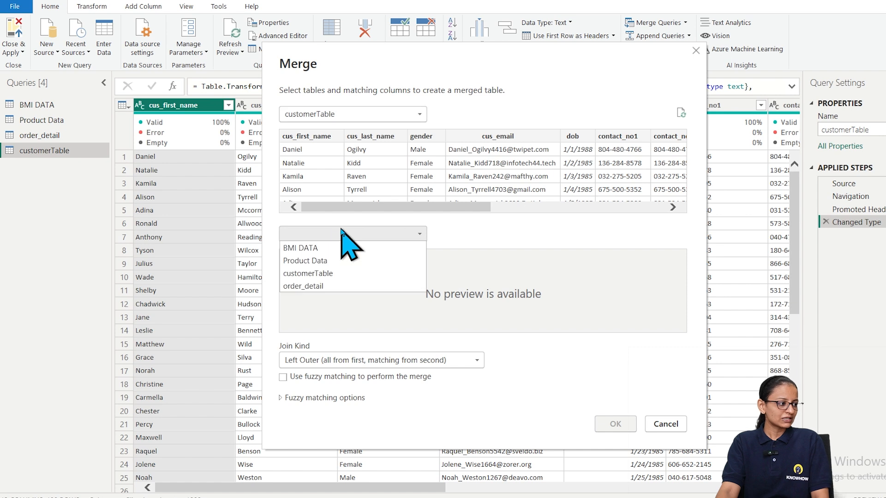
click(340, 285)
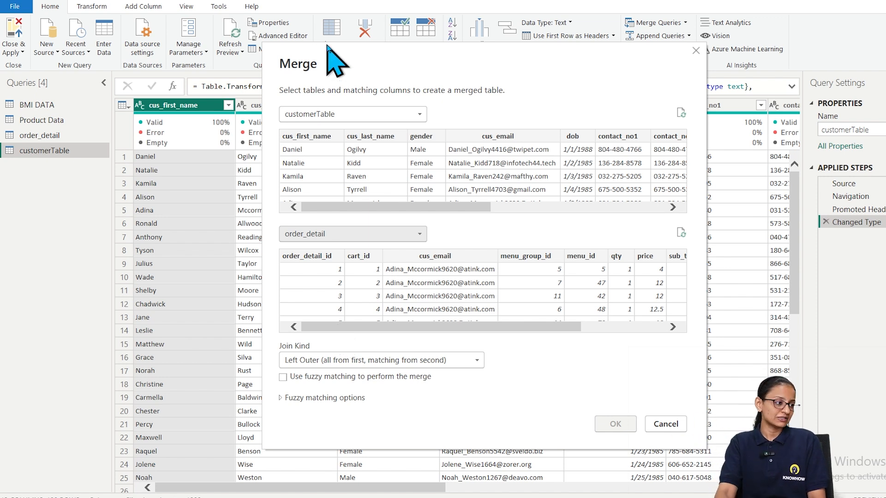
click(479, 137)
click(449, 257)
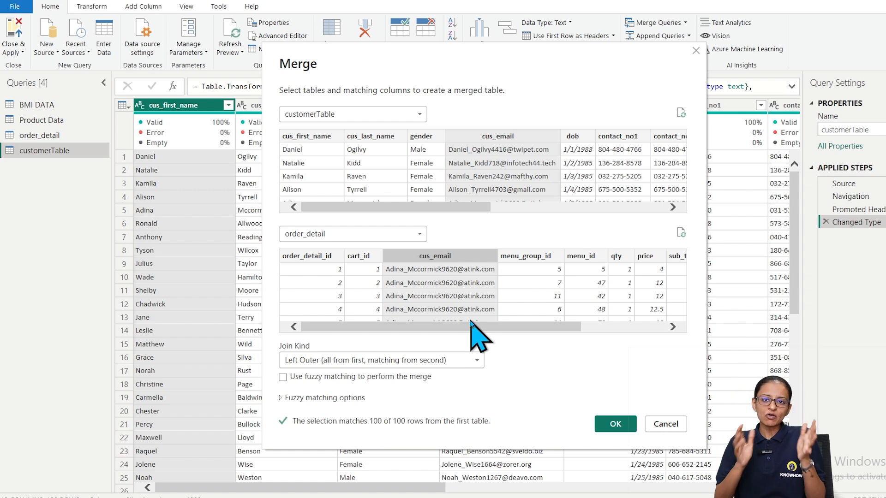
- Set the merge's join kind to Inner (only matching rows), review the fuzzy matching options, and create the merged query
click(436, 360)
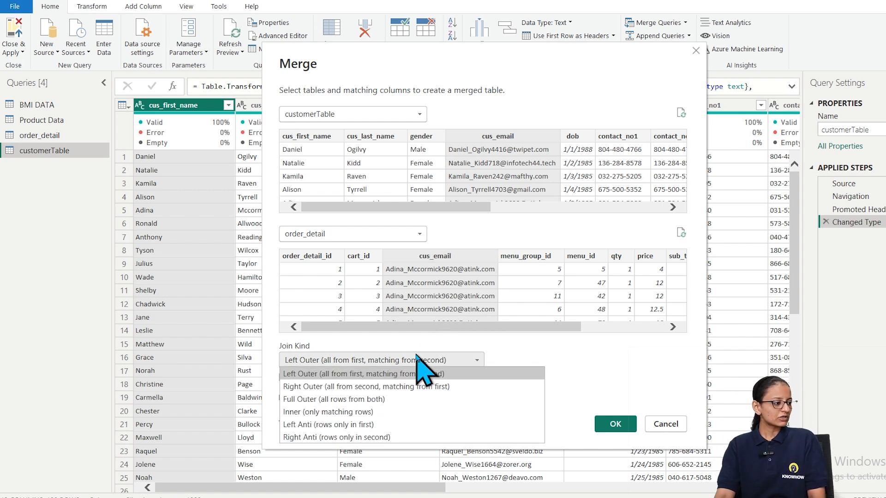
click(345, 413)
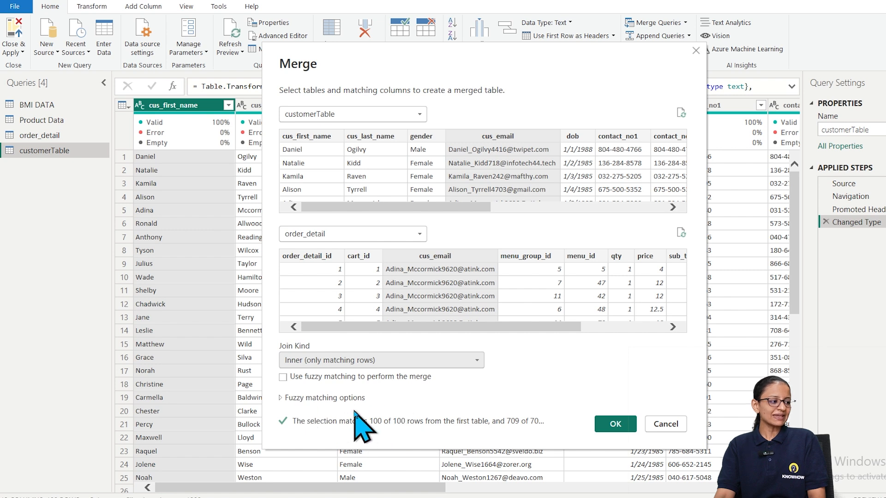
click(346, 397)
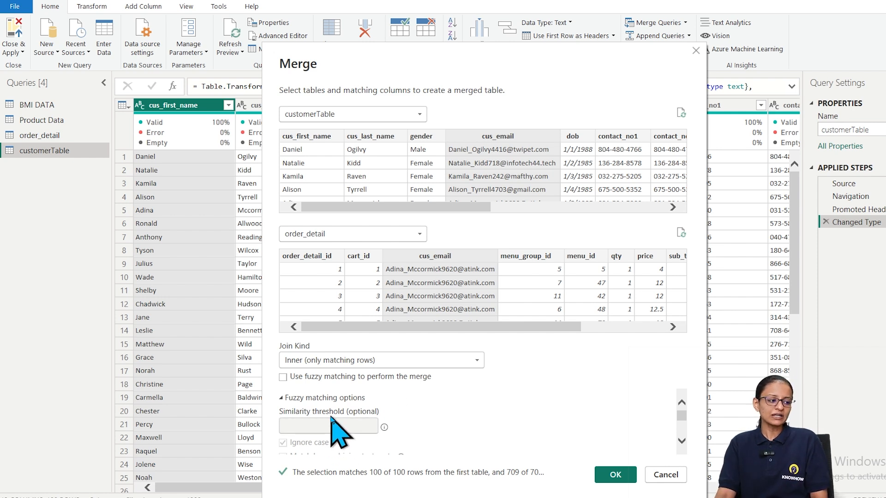
click(281, 399)
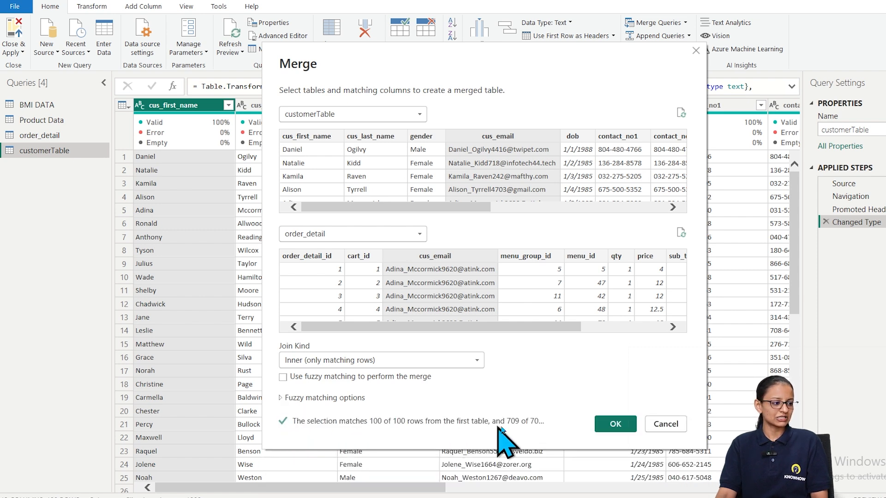
click(616, 425)
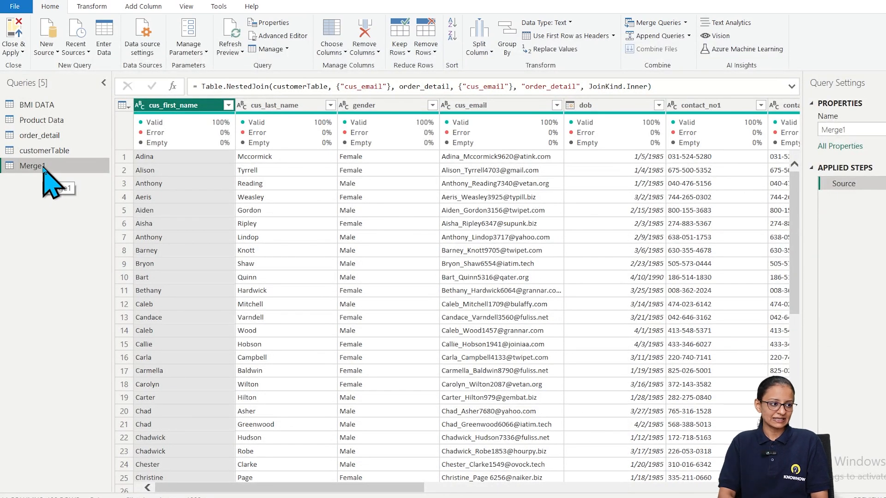
- Expand the order_detail column of the merged query into qty, price, sub_total and order_id, using the original column name as prefix
drag(226, 488, 595, 493)
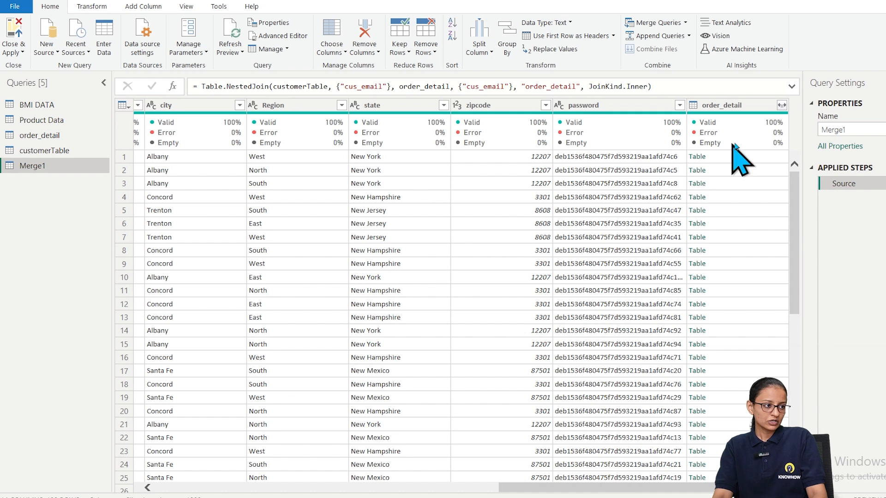
click(781, 105)
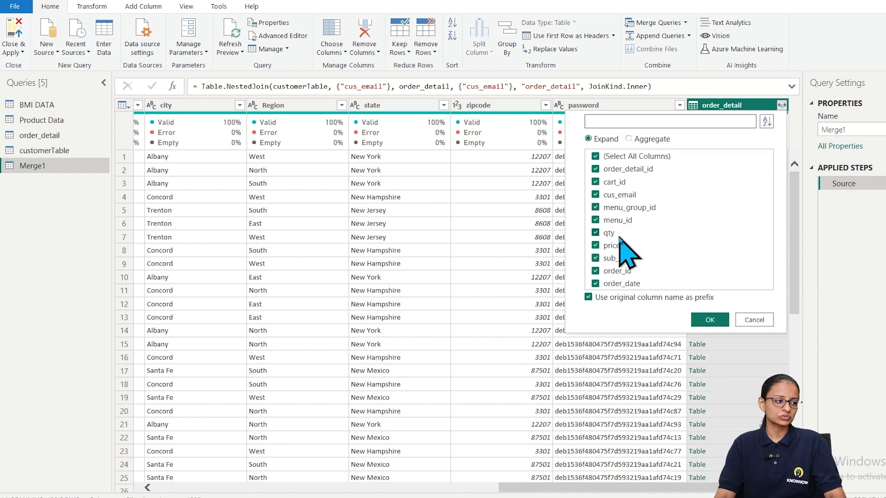
click(595, 233)
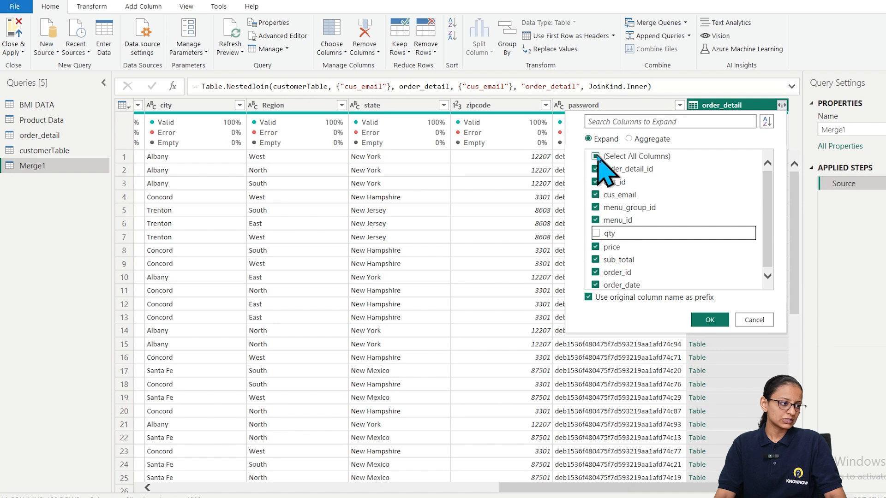
click(596, 156)
click(596, 233)
click(595, 246)
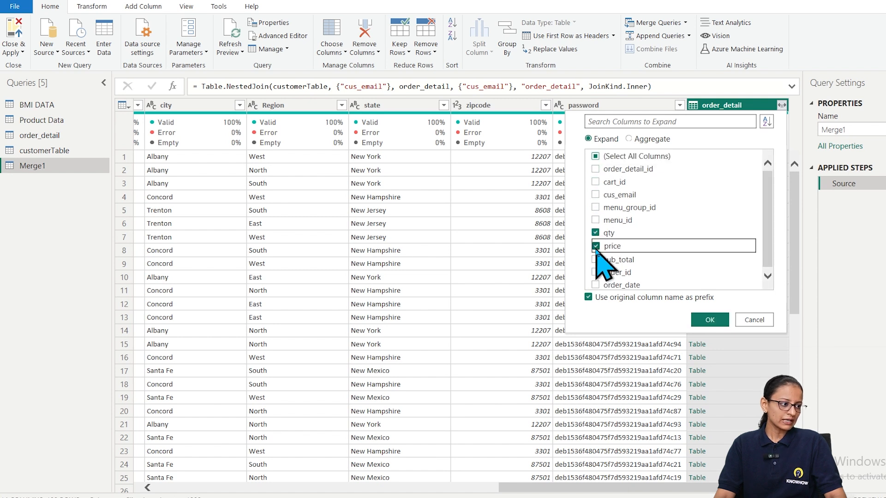
click(595, 272)
click(595, 259)
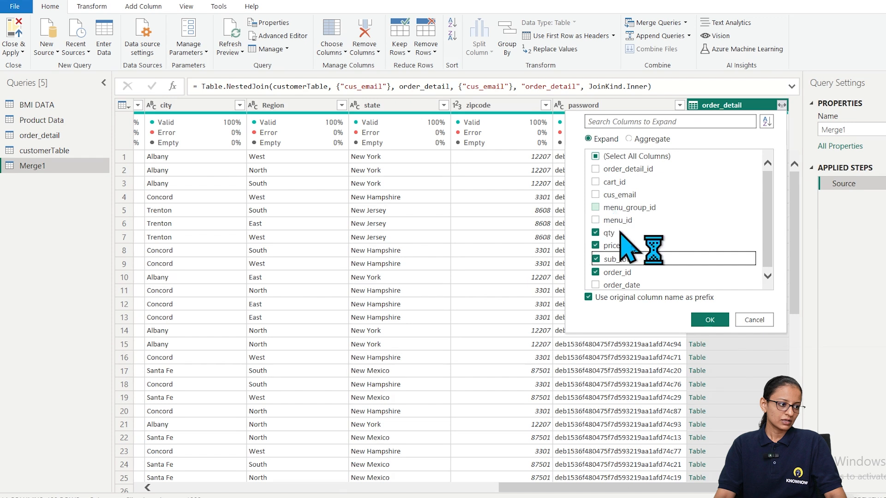
click(708, 320)
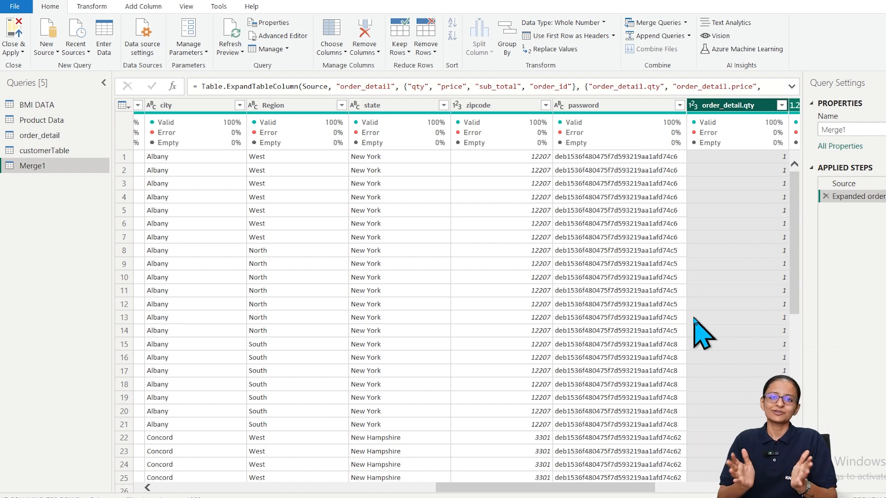
- Group customerTable by city with a Count Rows column named Count, and delete the resulting Grouped Rows step
click(96, 11)
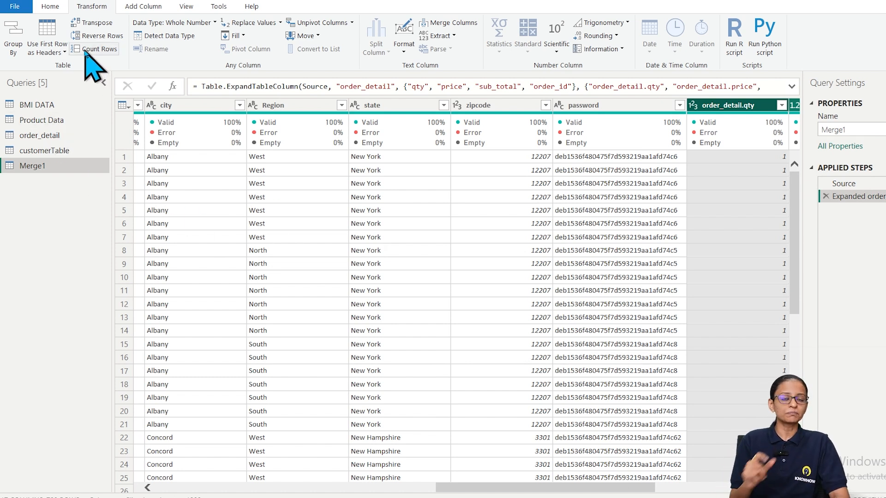
click(40, 151)
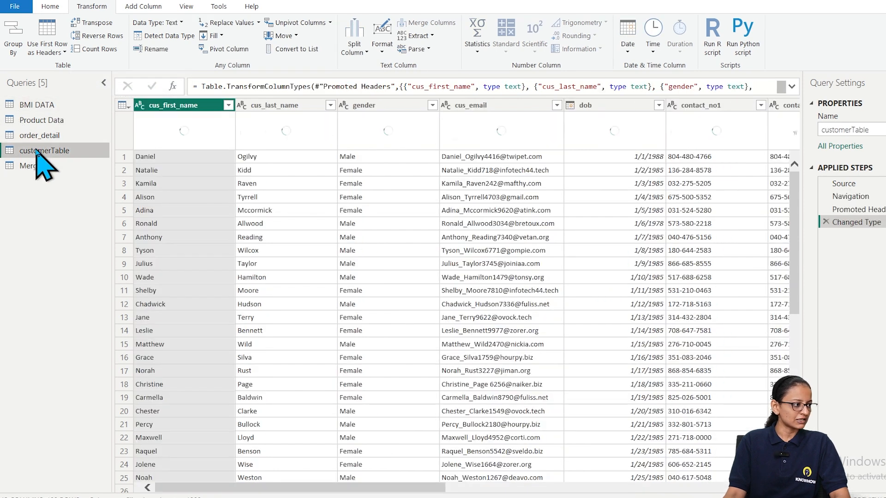
click(14, 47)
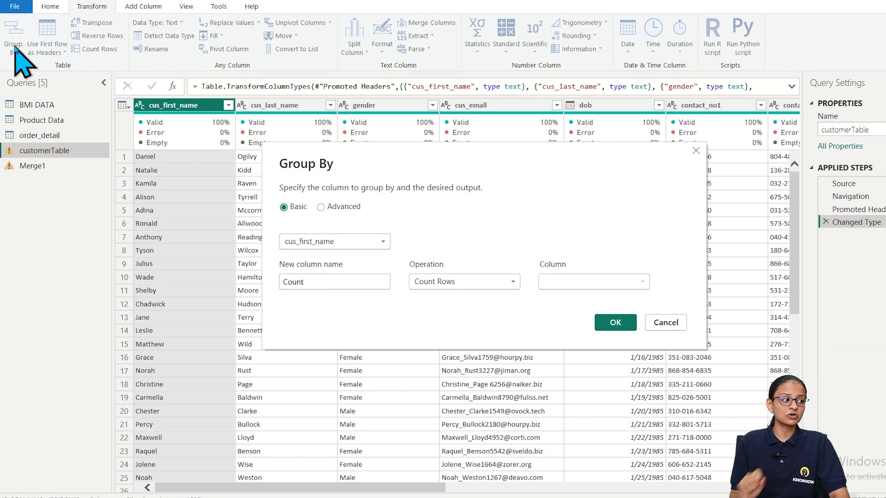
click(343, 242)
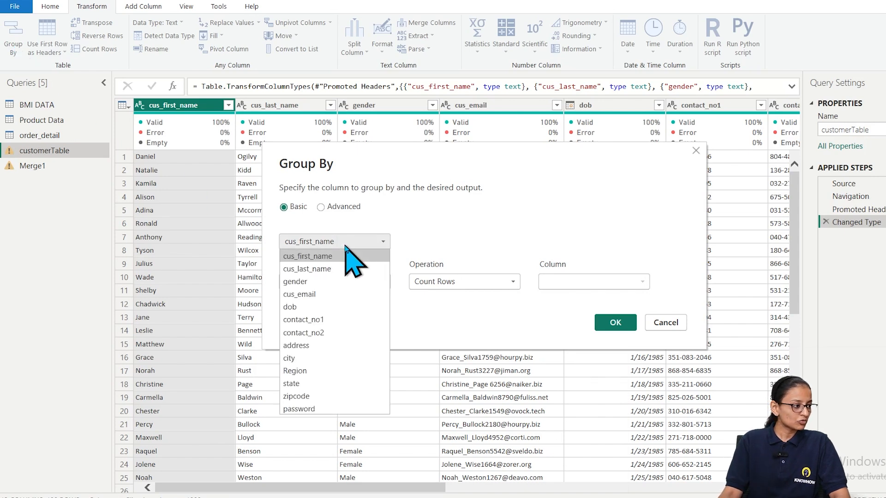
click(304, 359)
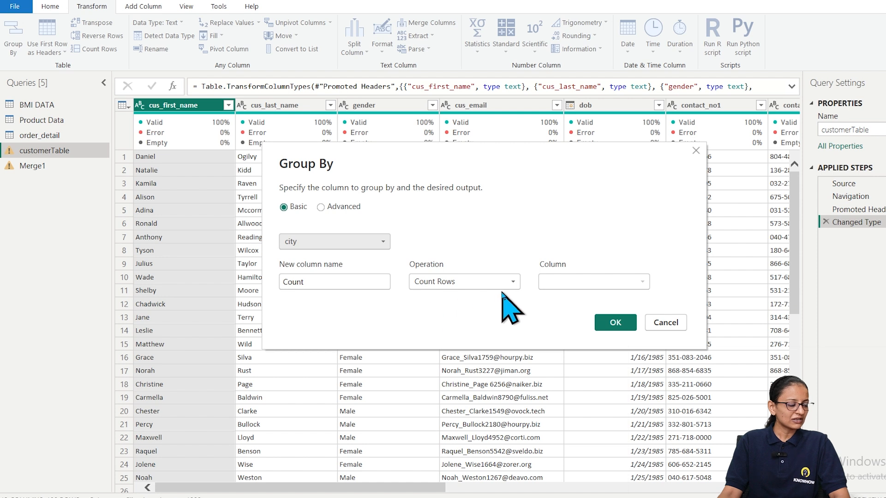
click(617, 323)
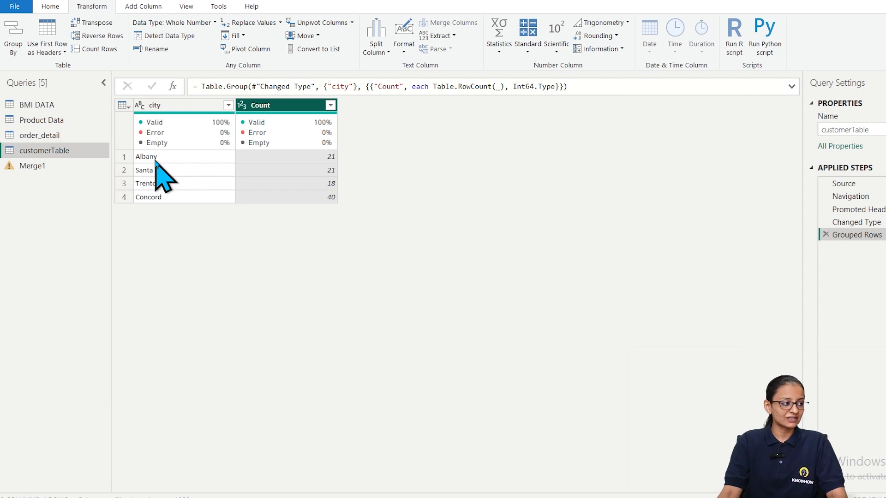
click(826, 234)
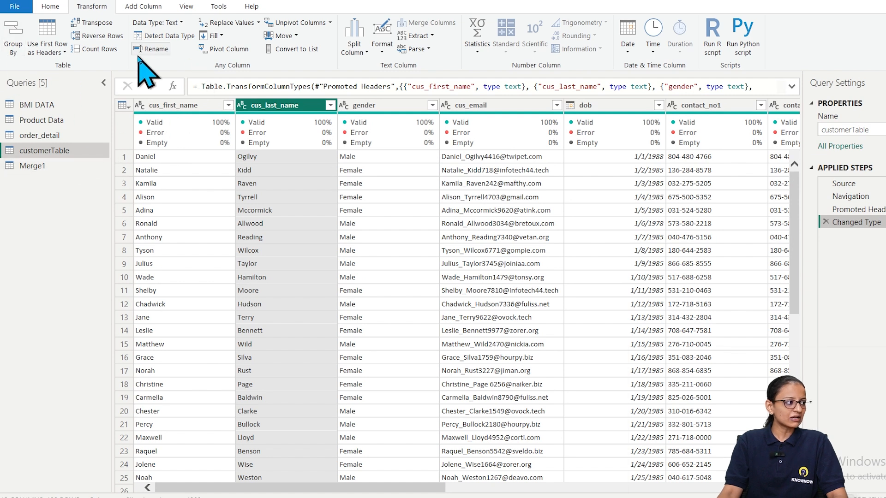
- Transpose customerTable so its rows become columns, and look over the transposed data
click(93, 24)
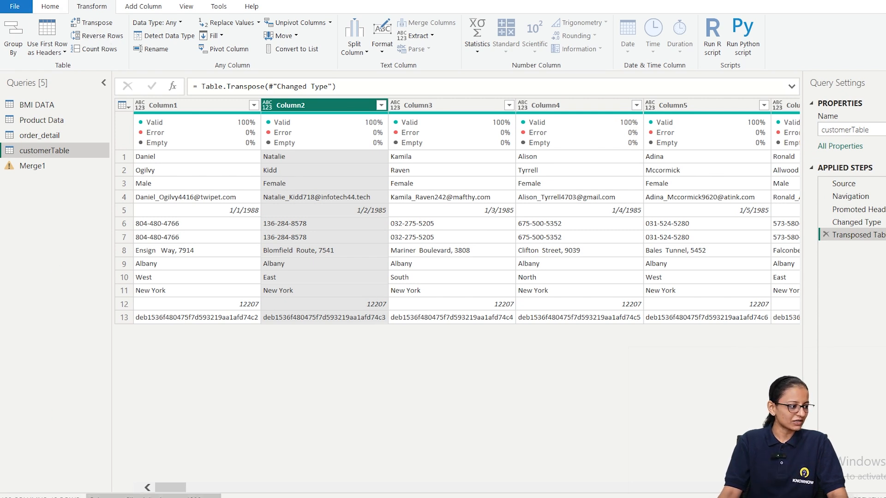
drag(170, 488, 109, 476)
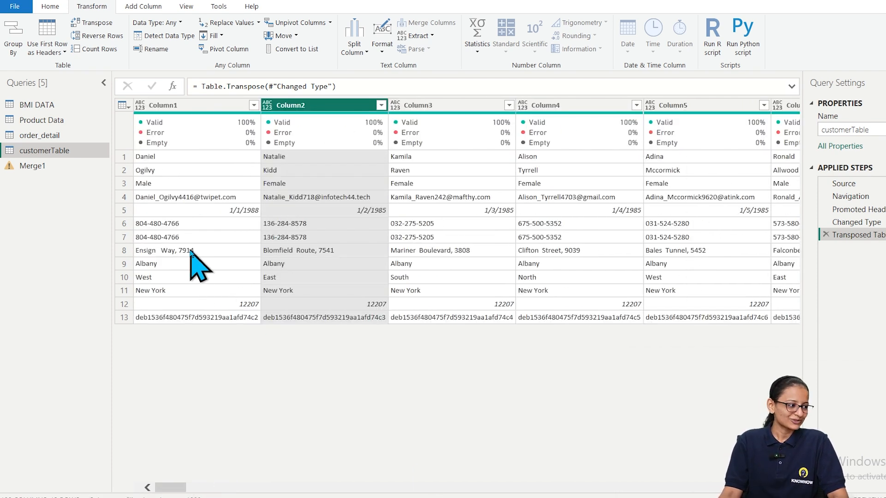
- Delete the Transposed Table step from customerTable and open the BMI DATA query
click(826, 234)
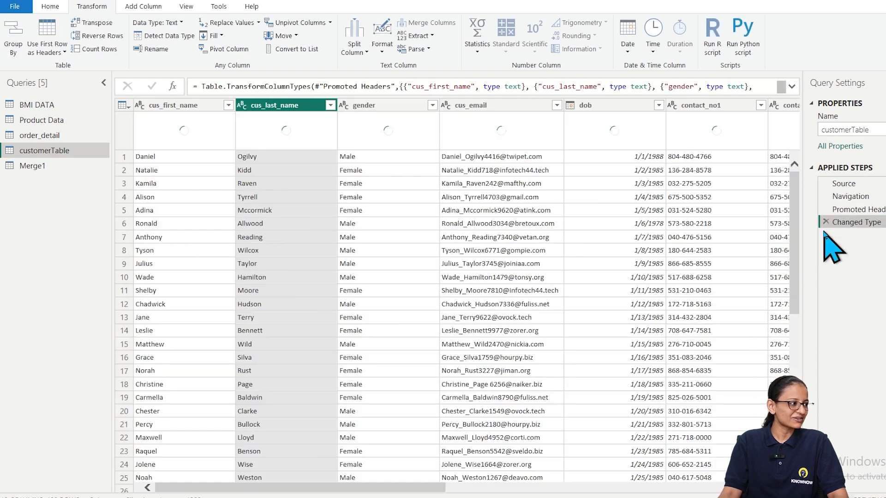
click(144, 8)
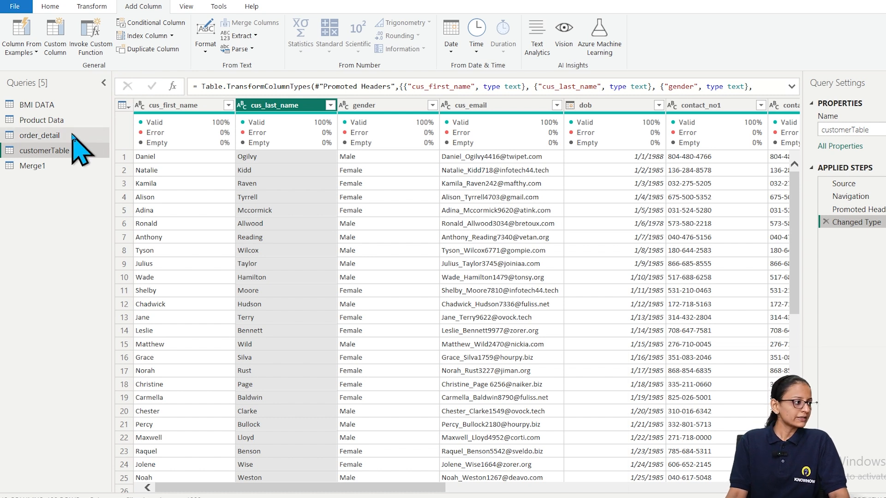
click(46, 105)
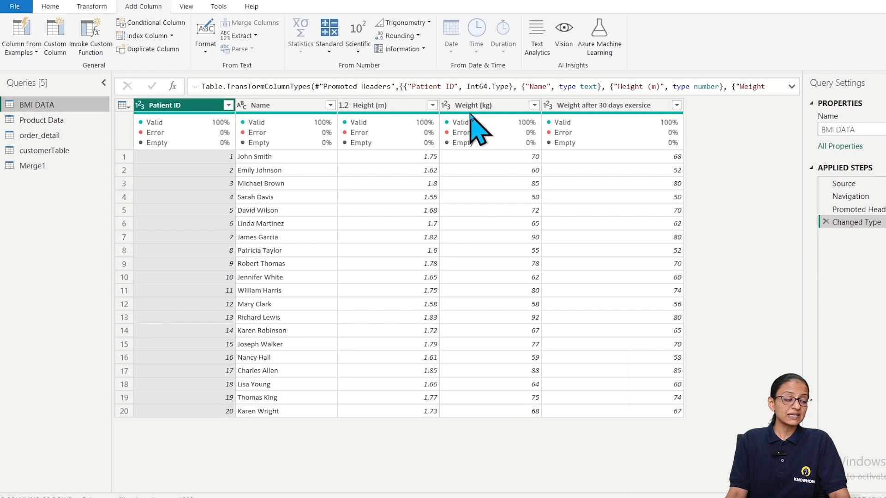
- Start a conditional column in BMI DATA and name it Status
mouse_move(471, 116)
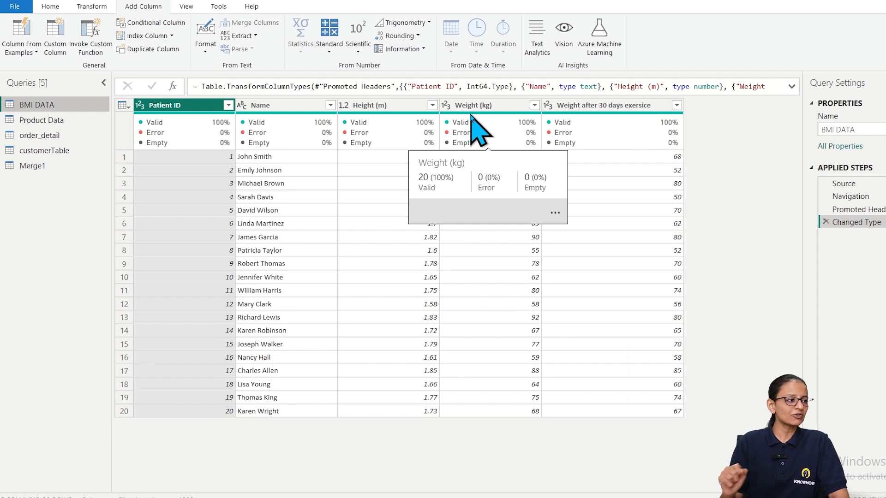
click(466, 106)
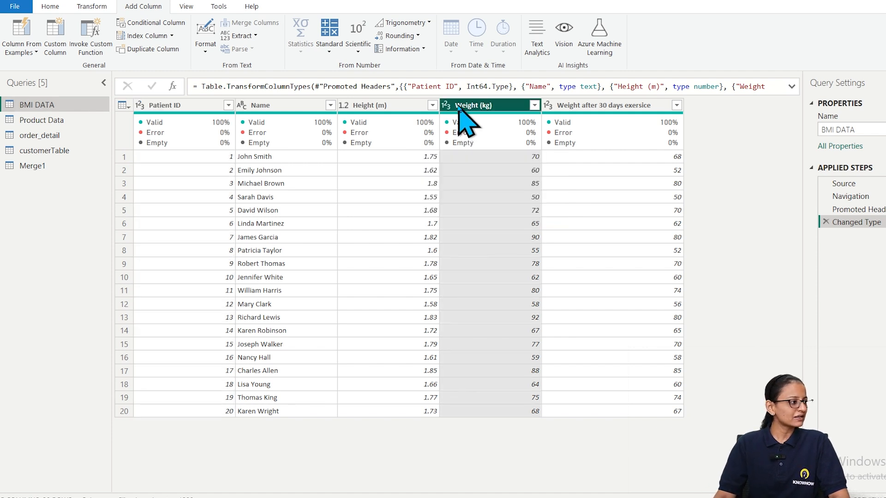
click(157, 22)
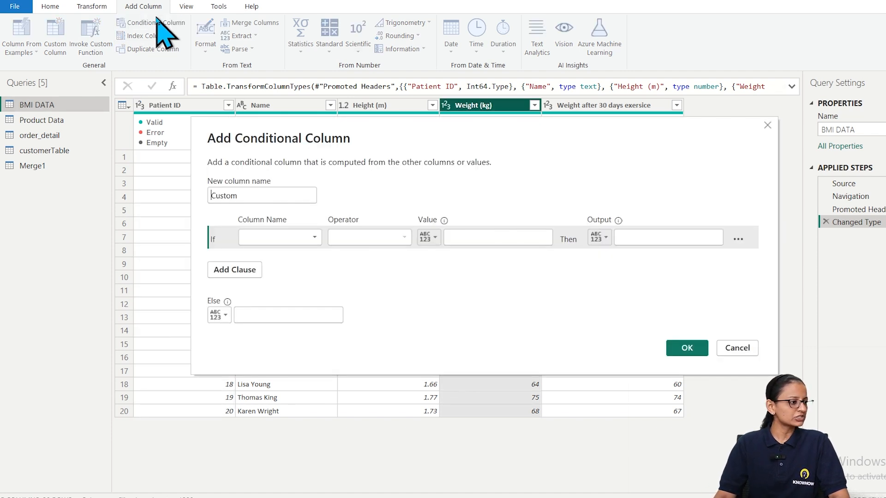
double_click(292, 195)
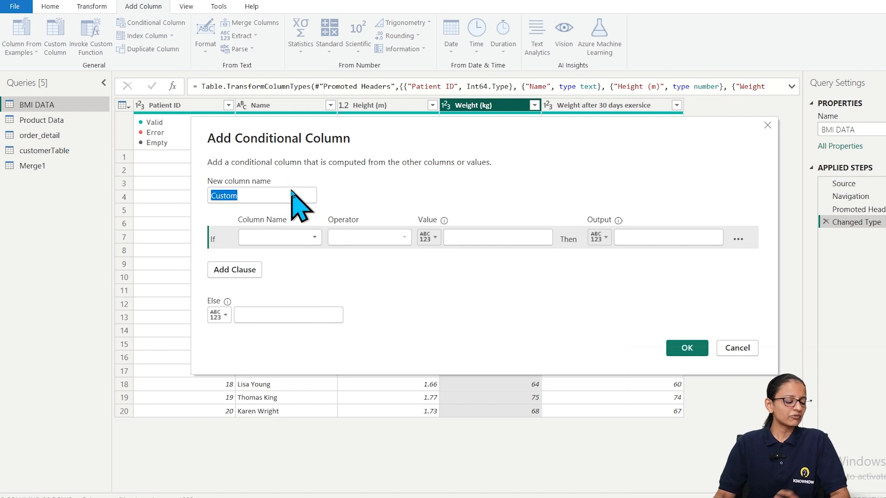
key(BackSpace)
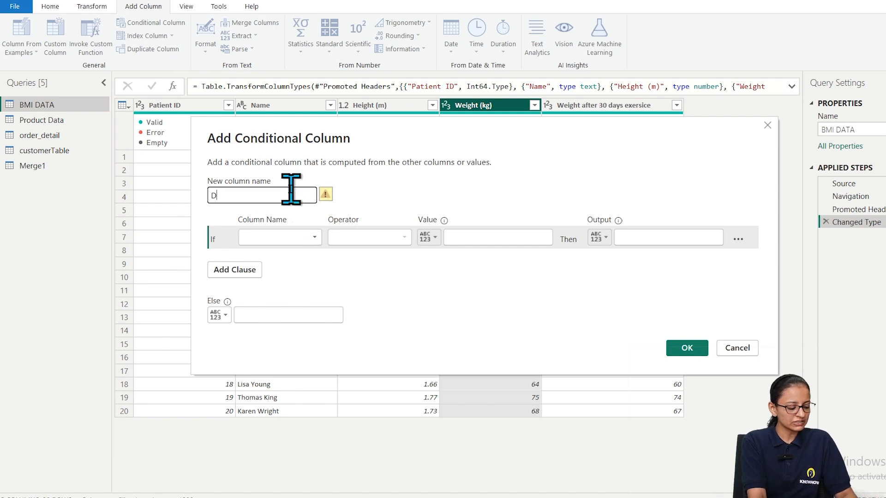
key(BackSpace)
key(BackSpace)
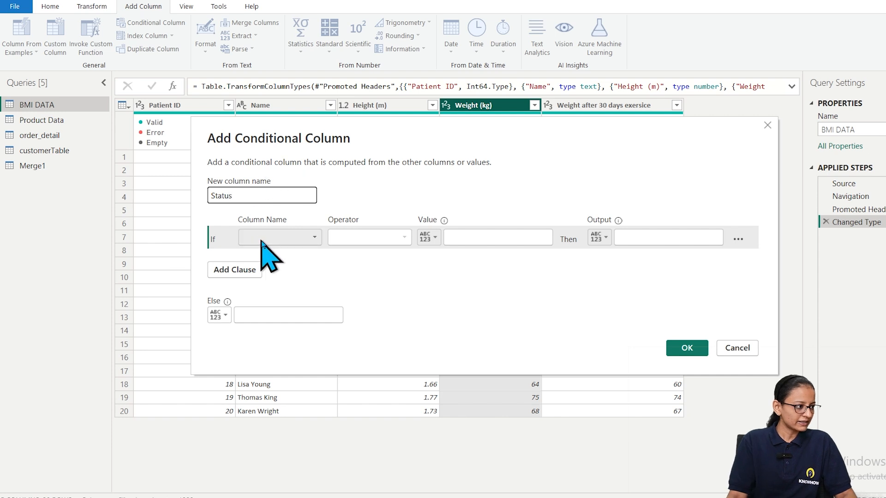
- Set the Status column's condition to Weight (kg) is greater than or equal to 51
click(306, 240)
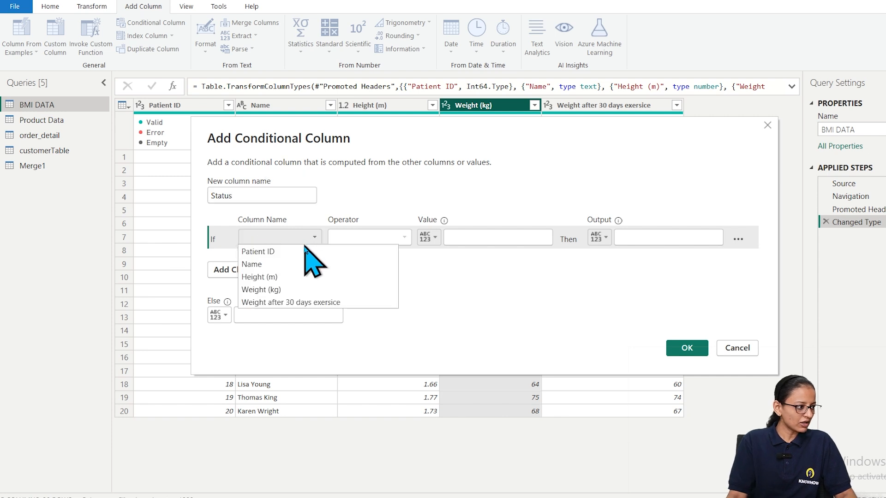
click(300, 290)
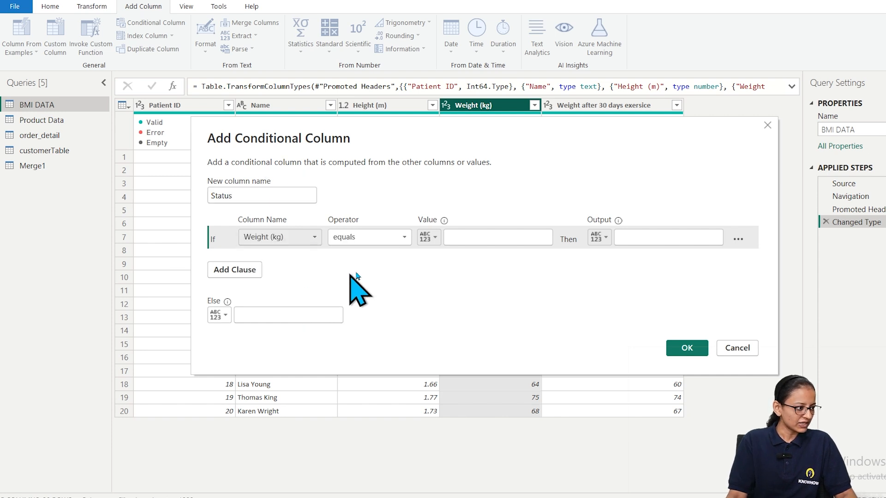
click(404, 238)
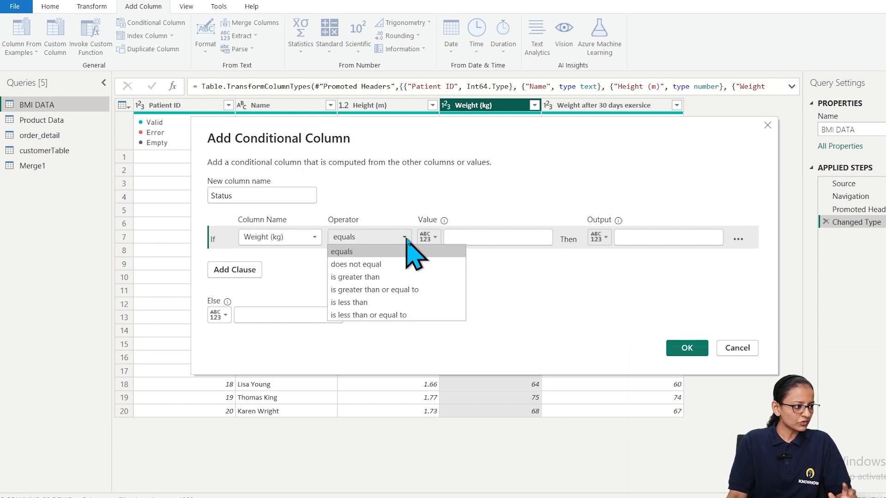
click(403, 287)
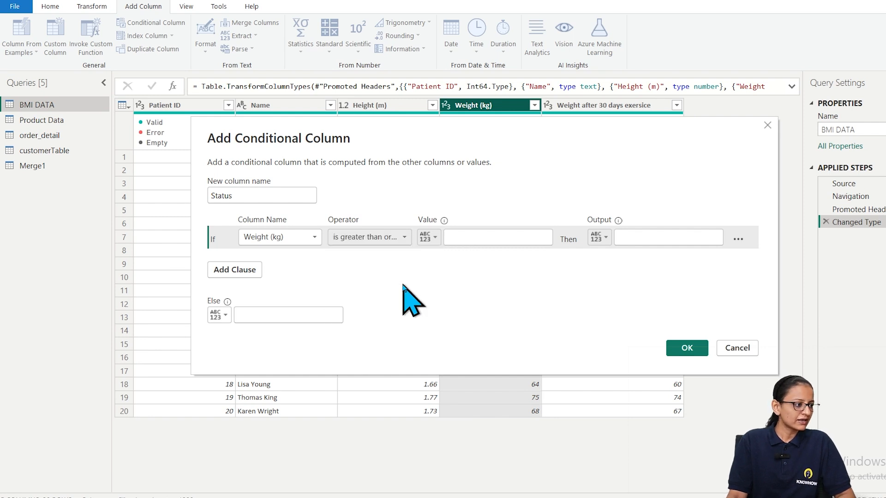
click(462, 237)
text(2)
key(BackSpace)
text(51)
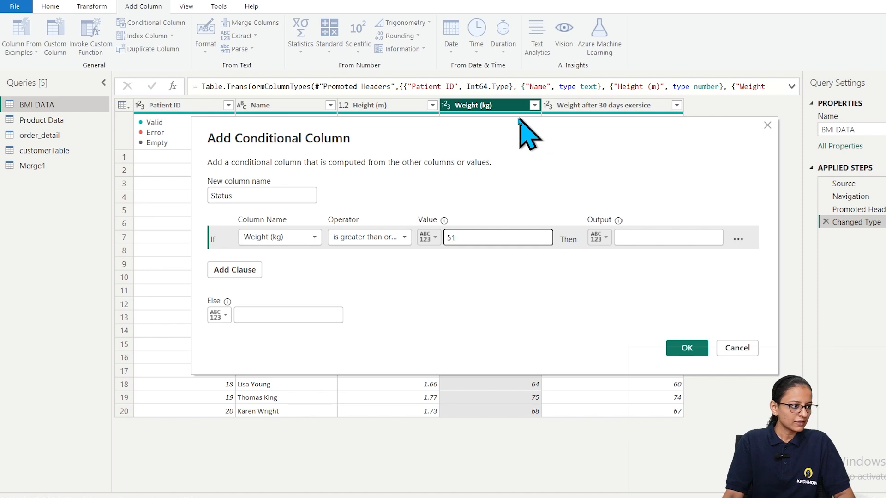
- Set the condition's output to Overweight and the else value to Normal, and create the Status column
click(642, 238)
text(")
text(Overweight)
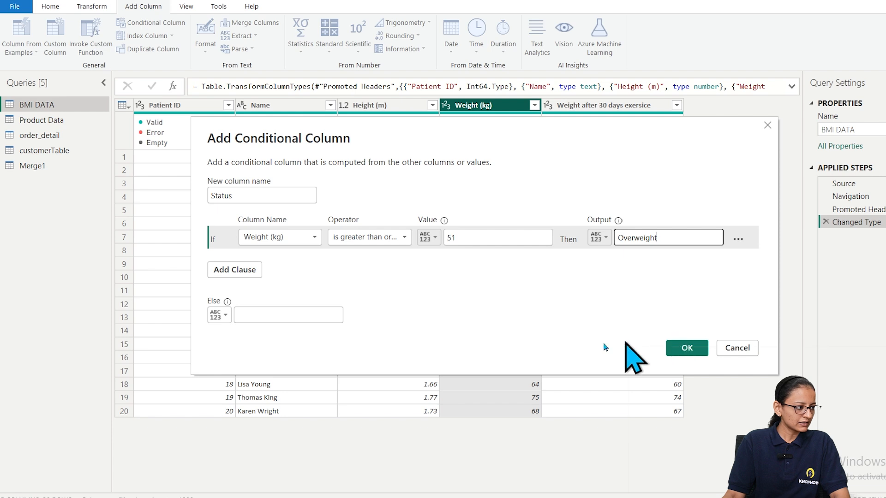
click(270, 316)
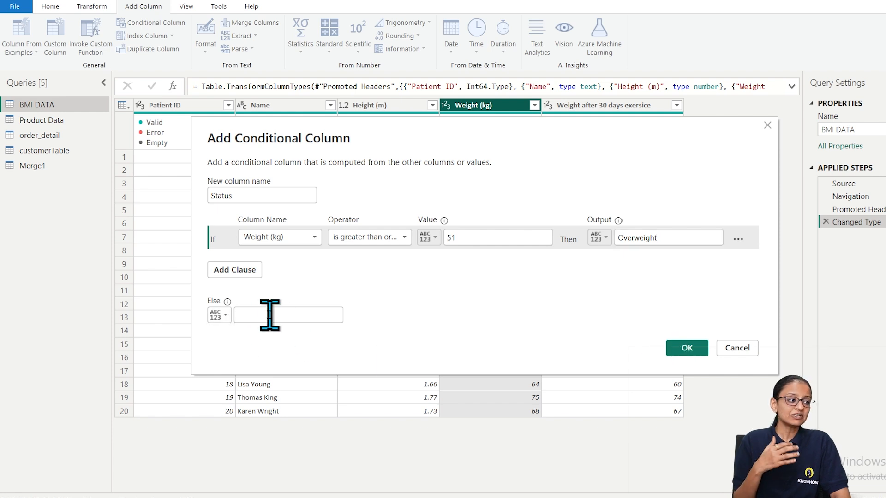
text(Normal)
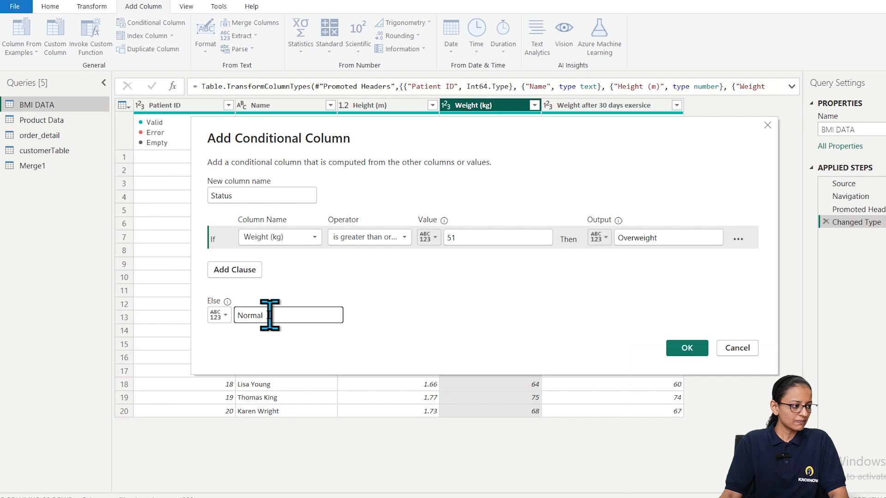
click(688, 349)
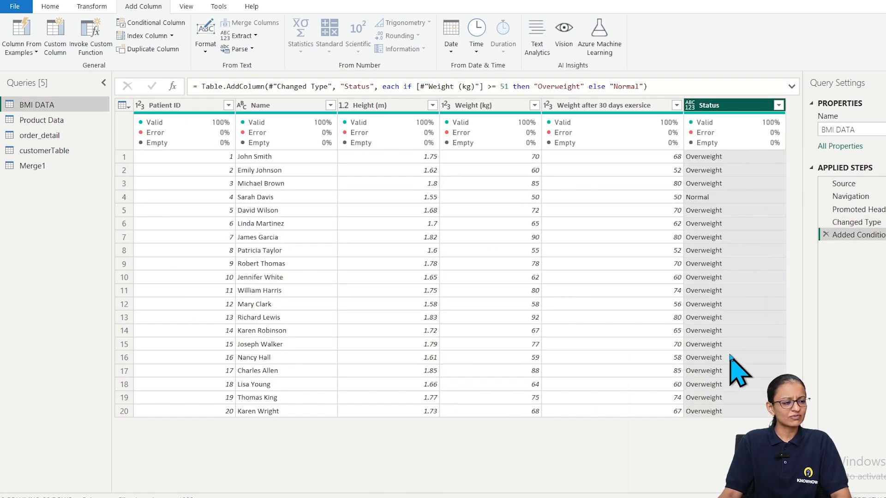
mouse_move(712, 146)
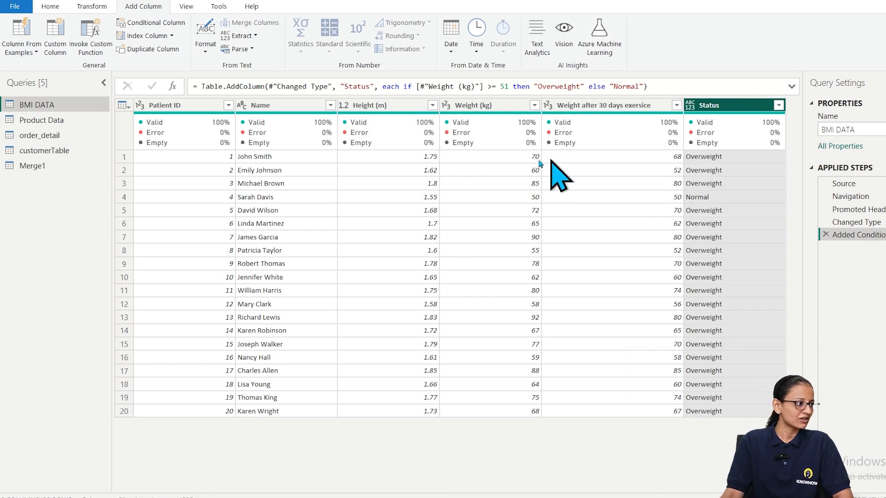
- Add index columns starting from 0 and from 1 to BMI DATA, and duplicate the Status column
click(155, 35)
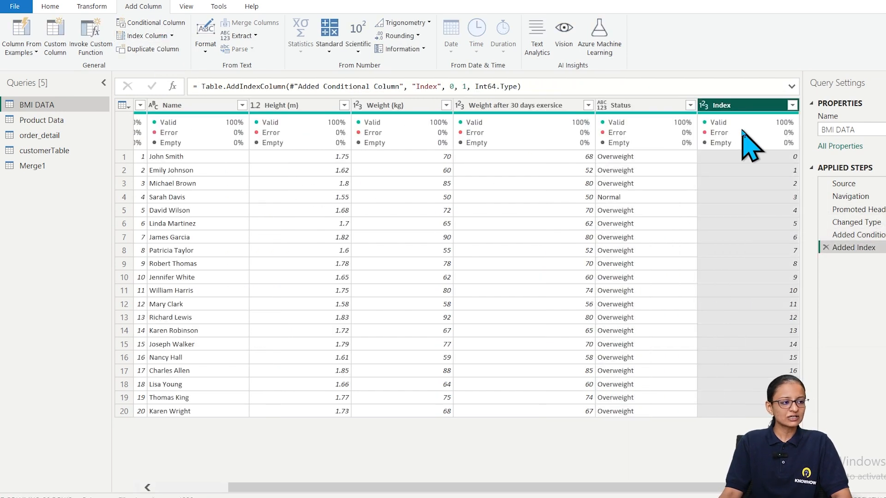
click(171, 36)
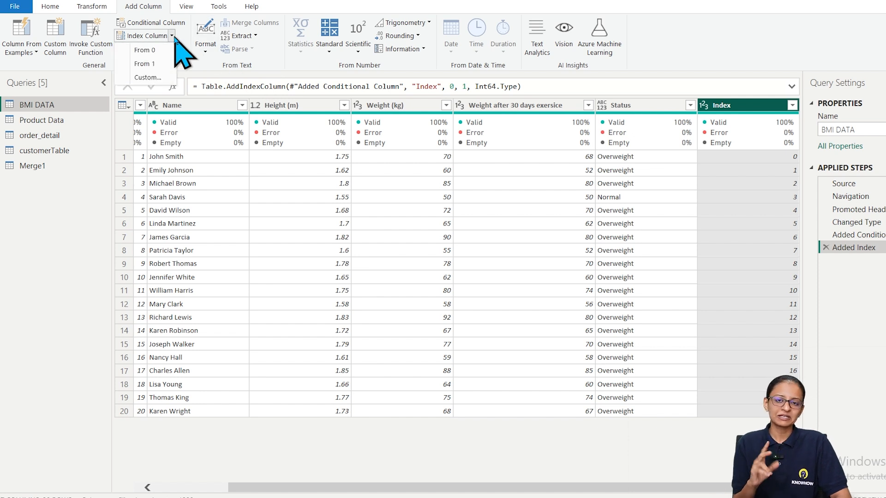
click(144, 64)
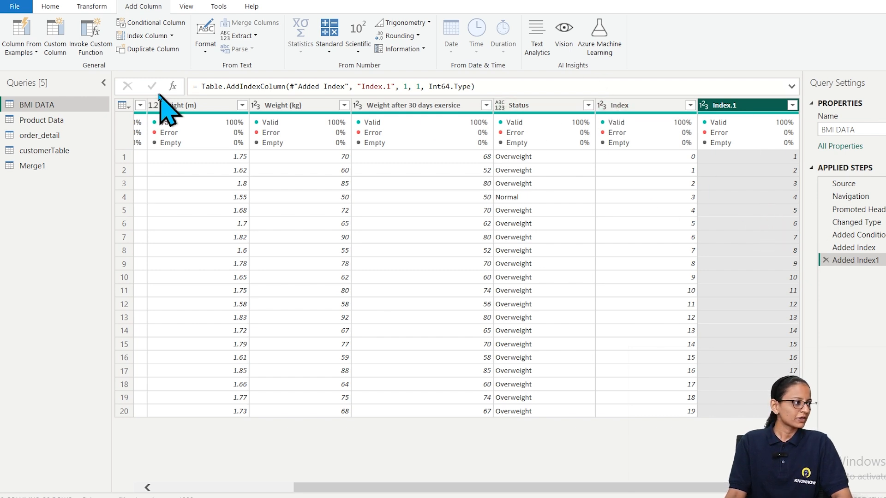
click(511, 107)
click(157, 49)
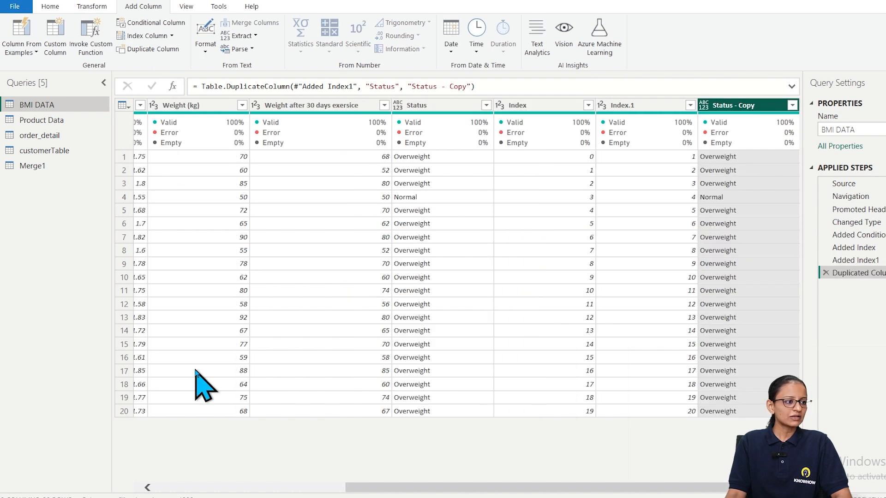
- Remove the duplicated Status column and both index columns from BMI DATA
right_click(731, 109)
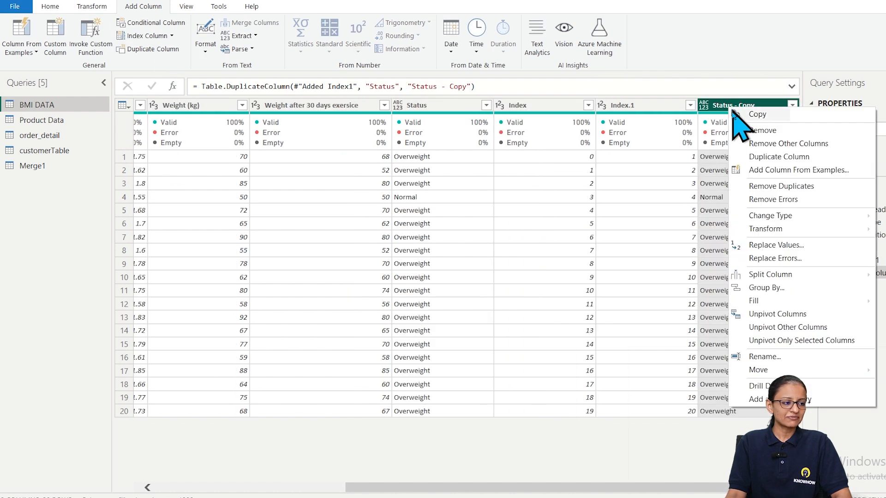
click(759, 130)
click(646, 108)
right_click(640, 103)
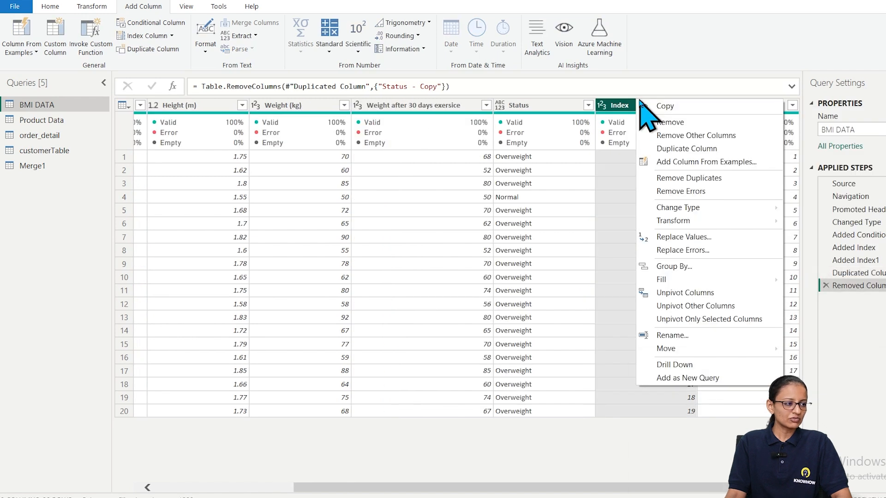
click(657, 123)
right_click(736, 106)
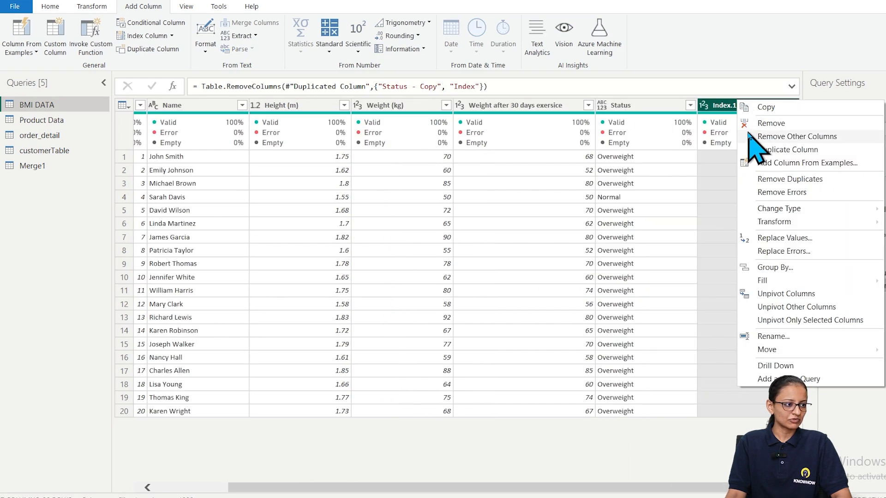
key(Escape)
key(Delete)
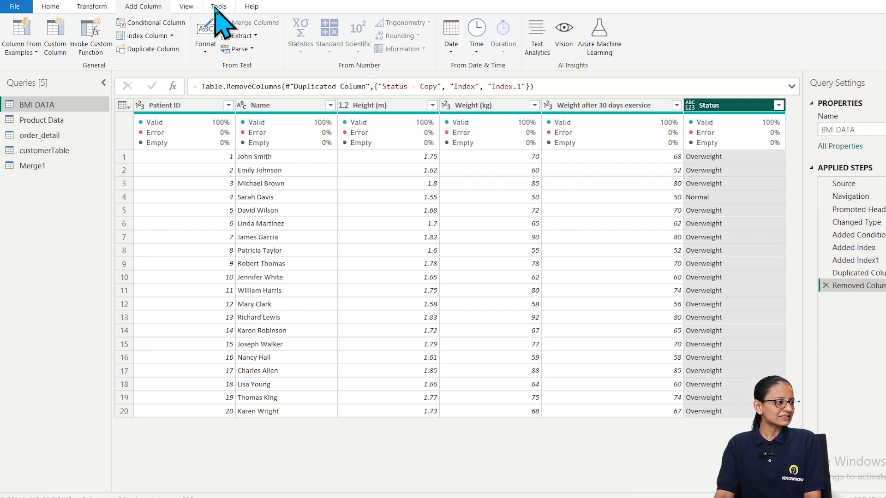
- Open the online Power BI samples page and look over the available sample reports and datasets
click(251, 8)
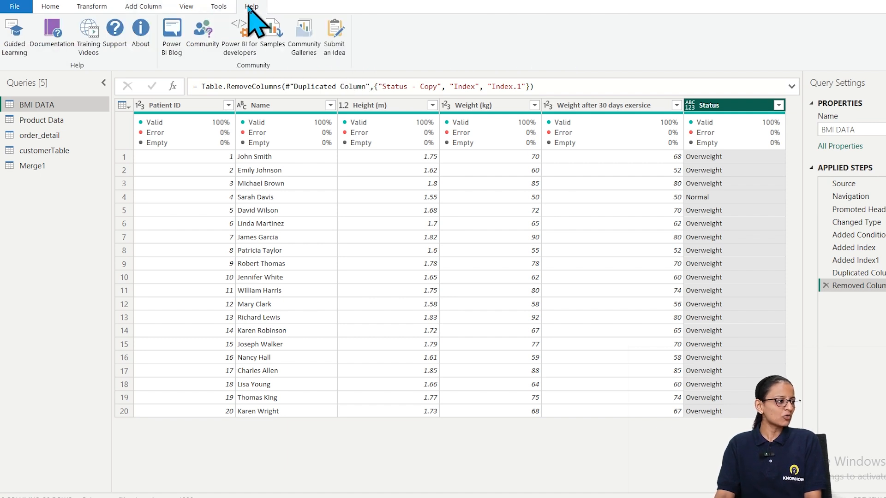
click(273, 47)
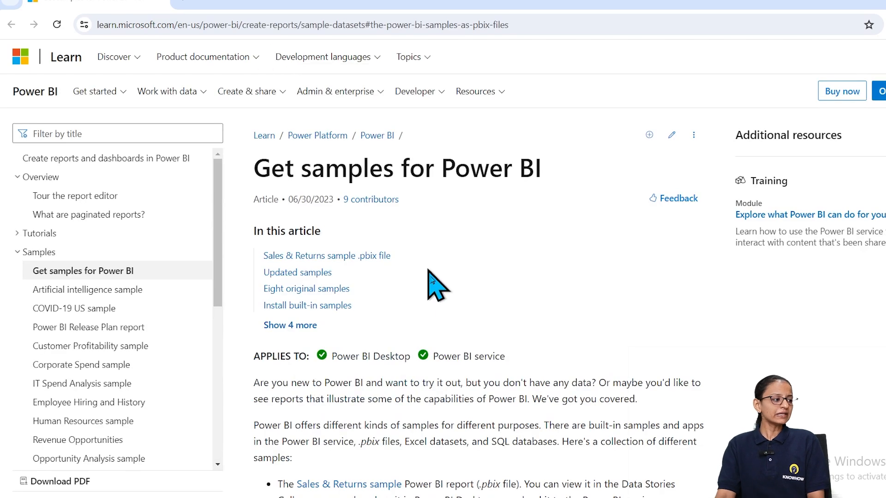
scroll(440, 300, down, 15)
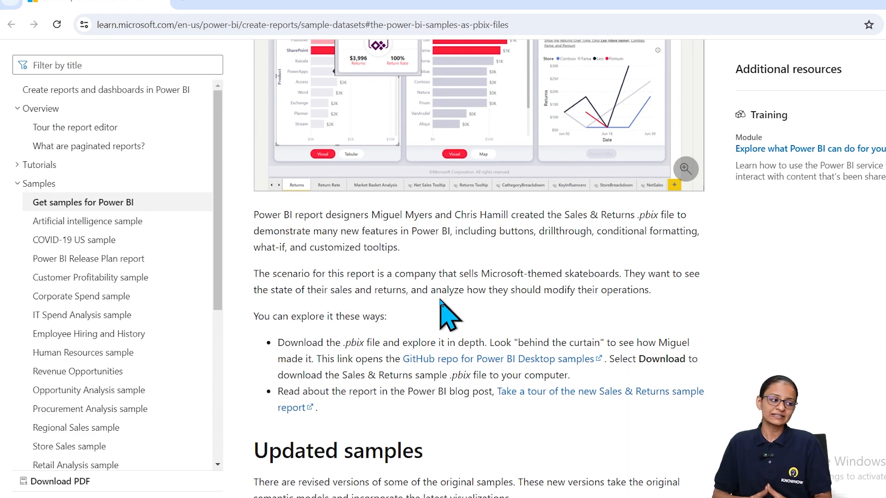
scroll(440, 300, up, 8)
scroll(438, 319, down, 17)
scroll(434, 358, down, 6)
scroll(434, 359, up, 7)
scroll(433, 362, up, 4)
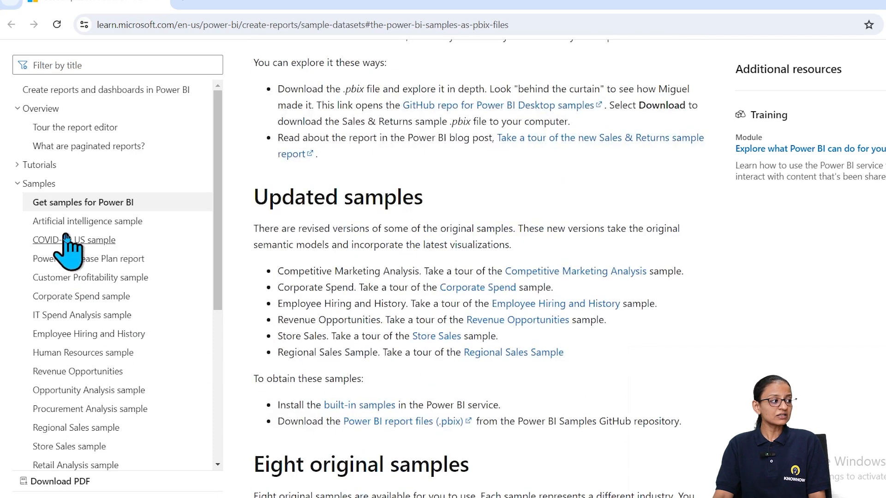
scroll(97, 420, up, 3)
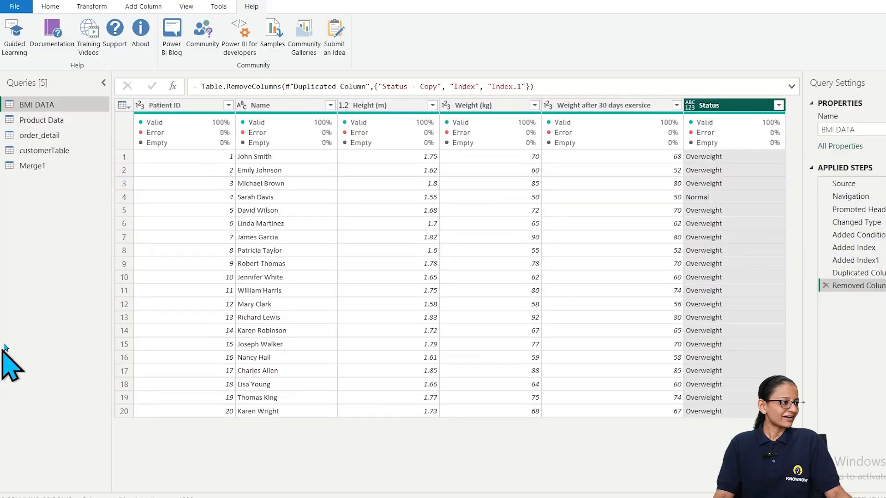
- Open the online Power BI developer documentation, look over its topics and related tools, and return to the Power Query Editor
click(244, 33)
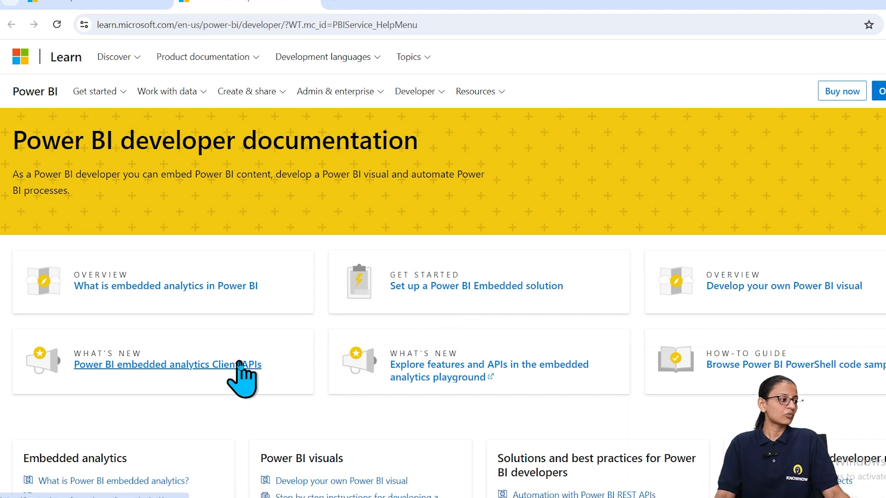
scroll(241, 375, down, 7)
scroll(242, 375, down, 3)
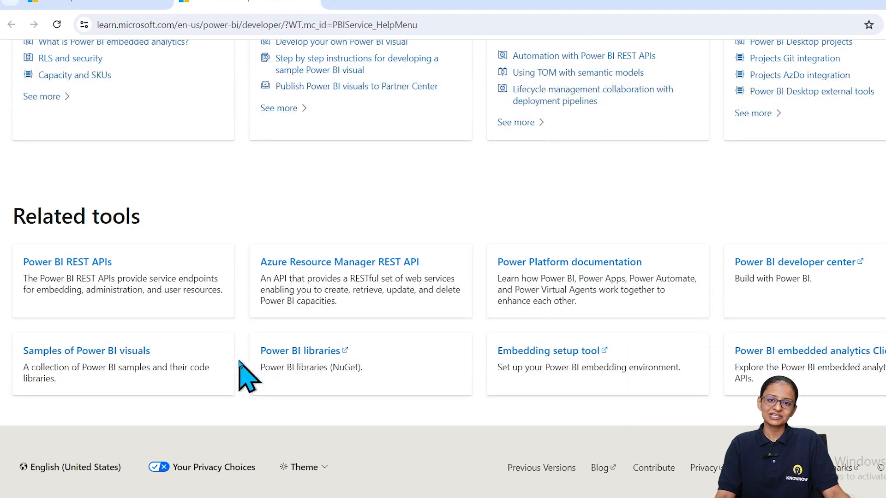
key(alt+Tab)
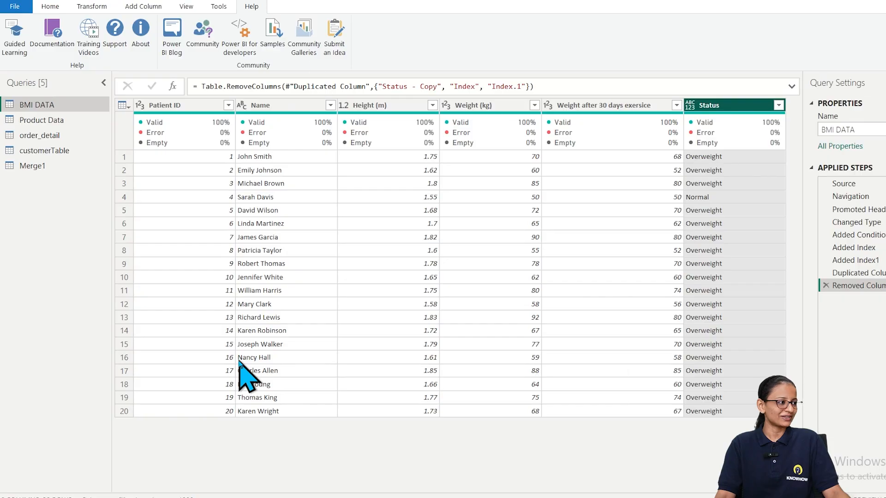
- Open the online Microsoft Fabric Ideas page for submitting an idea, then return to the Power Query Editor and view its diagnostic tools
click(336, 46)
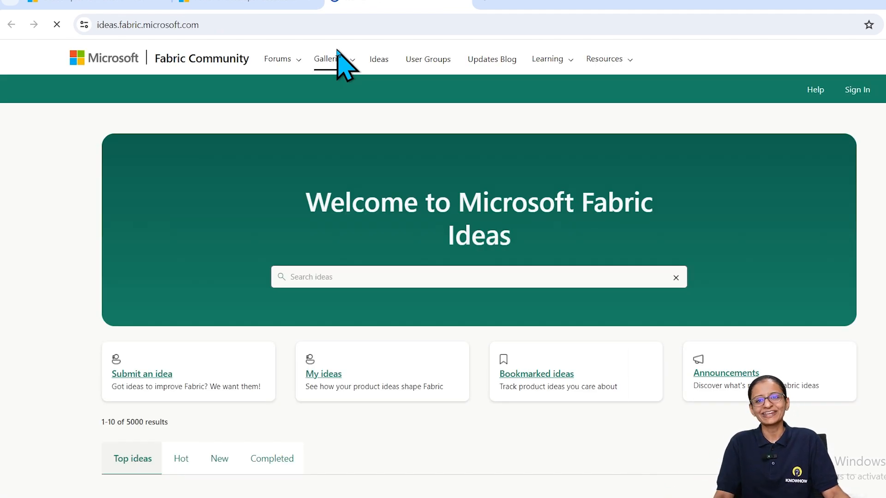
key(alt+Tab)
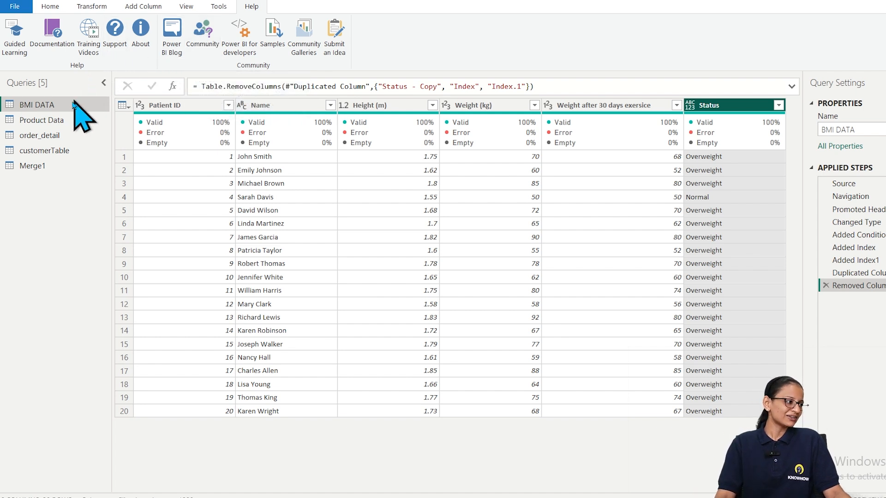
click(213, 9)
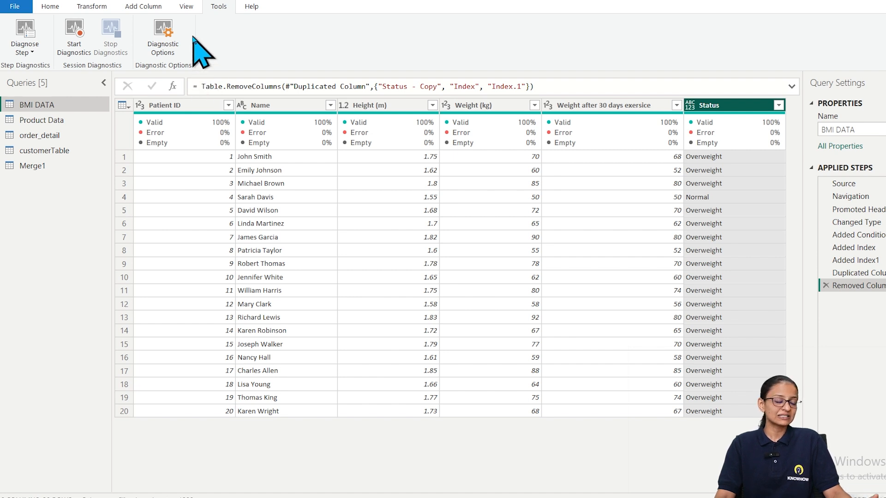
- Hide and show again the column quality indicators in the data preview, and examine the Patient ID column's quality details
click(187, 9)
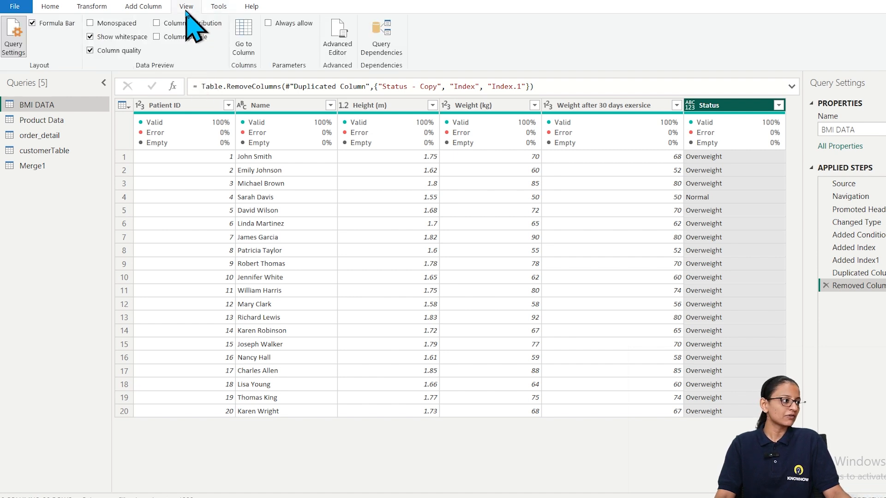
mouse_move(239, 136)
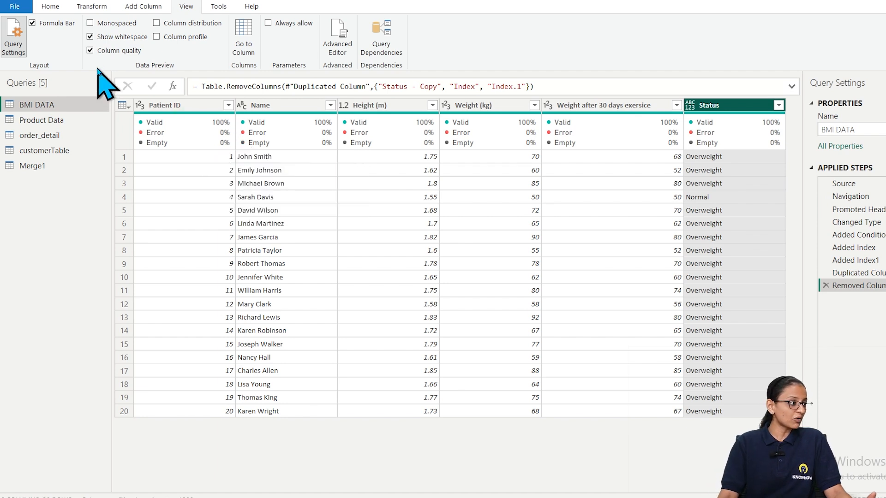
click(90, 51)
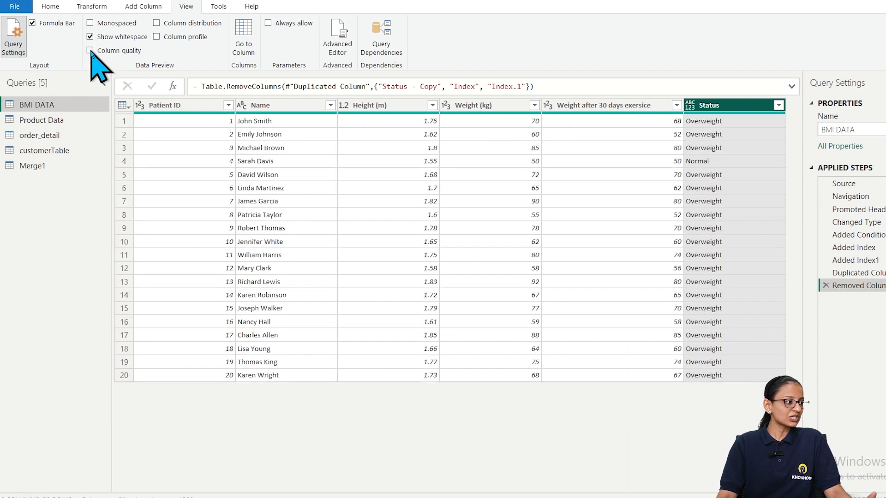
click(90, 50)
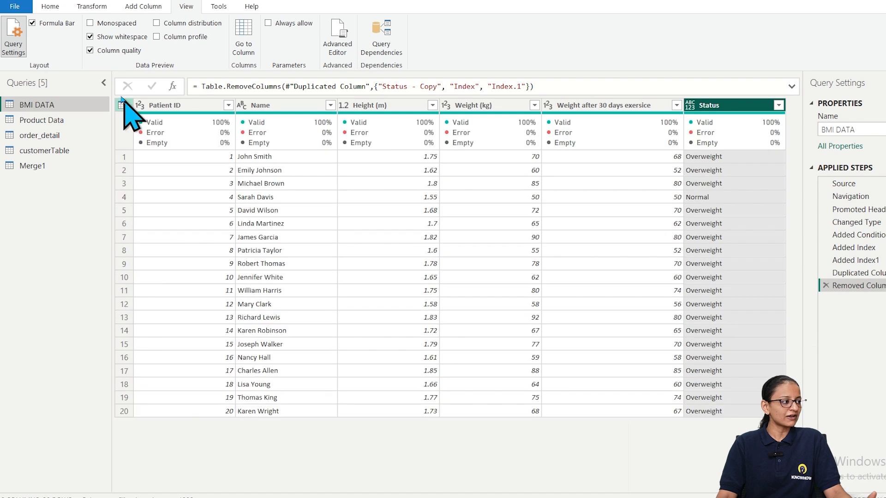
mouse_move(164, 134)
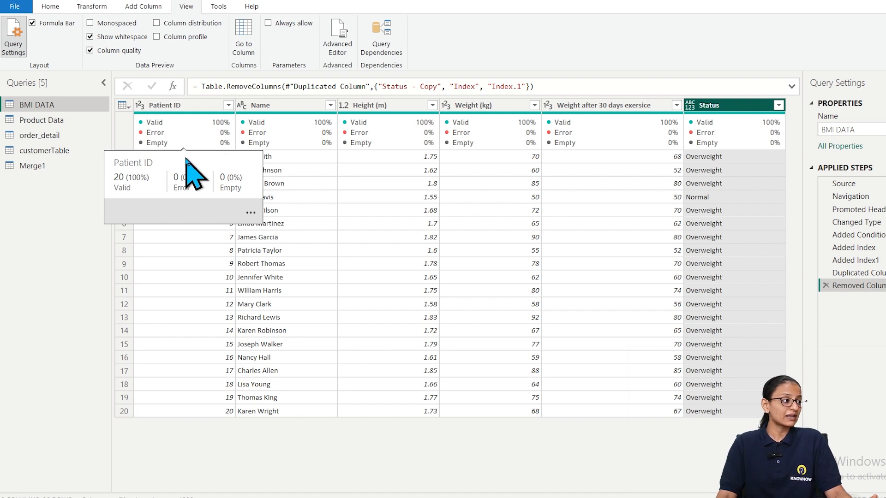
- Show column distribution in the BMI DATA preview and examine the distribution details of the Height (m) column
click(157, 23)
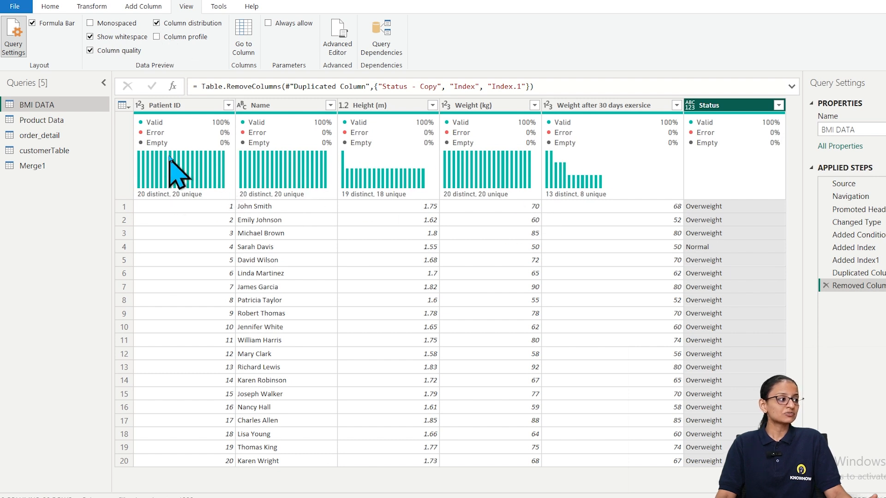
mouse_move(392, 187)
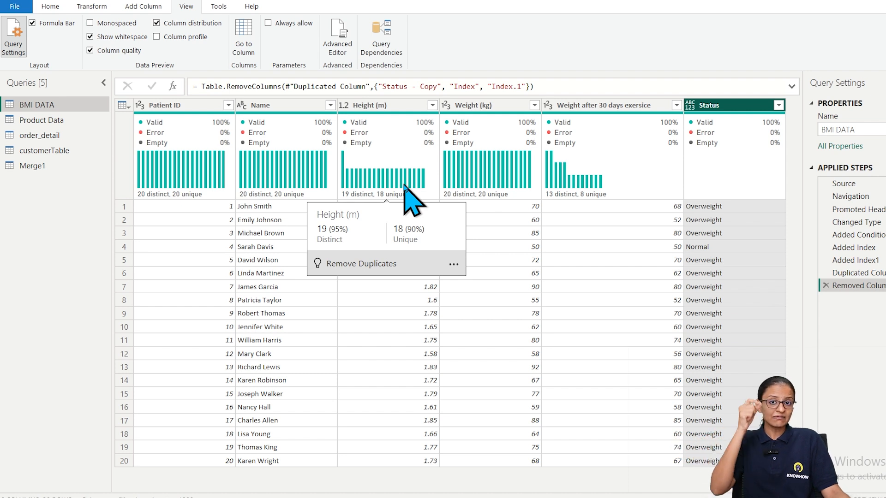
click(292, 24)
click(292, 24)
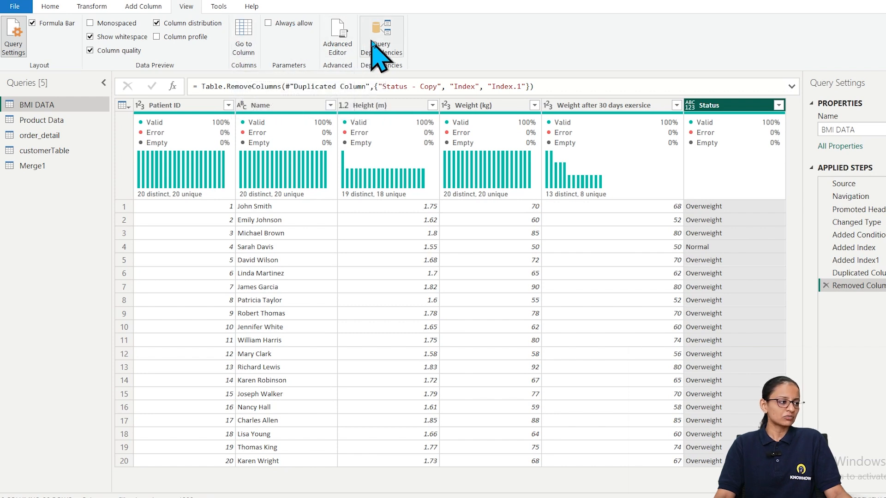
- Open the Query Dependencies diagram, examine how the source files and queries connect, and close it
click(388, 44)
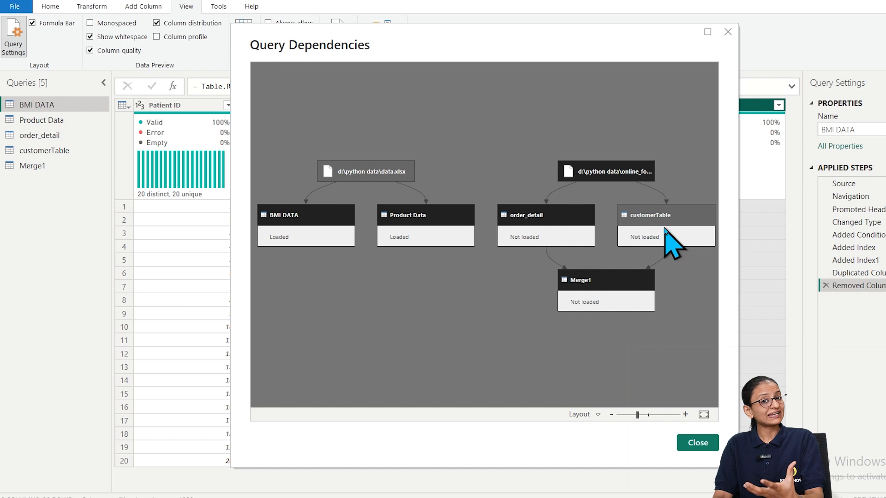
click(689, 443)
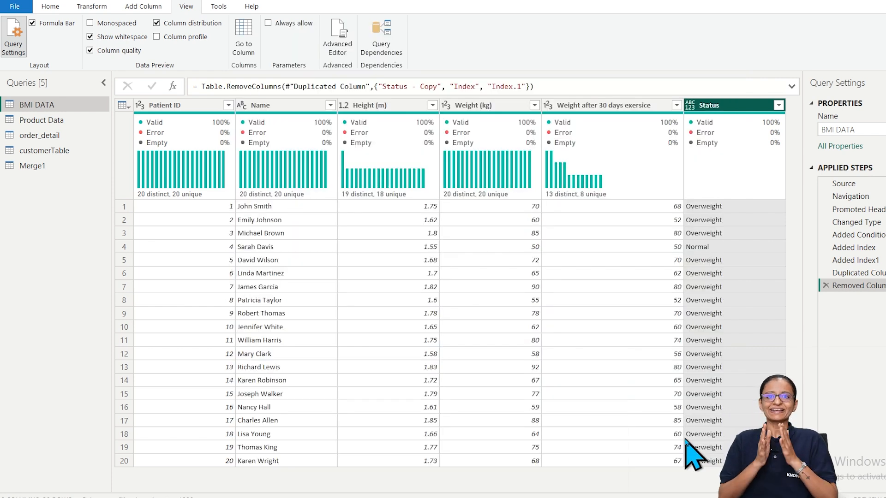